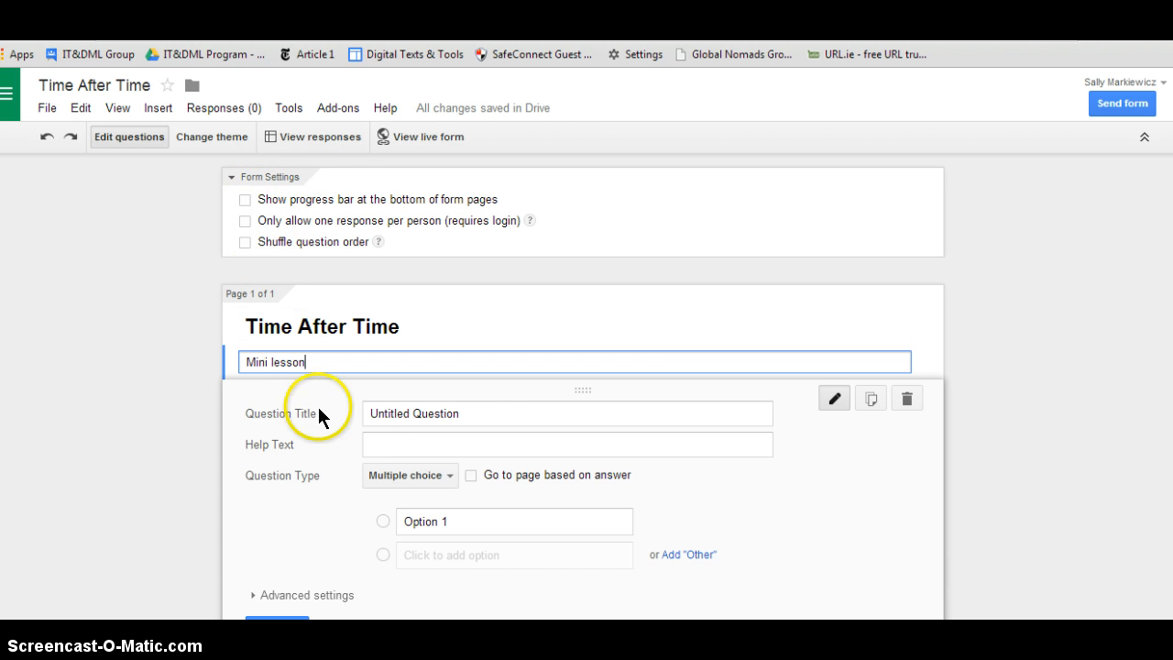
- Title the form's first question "First name , last initial"
{"action": "left_click", "coordinate": [458, 413]}
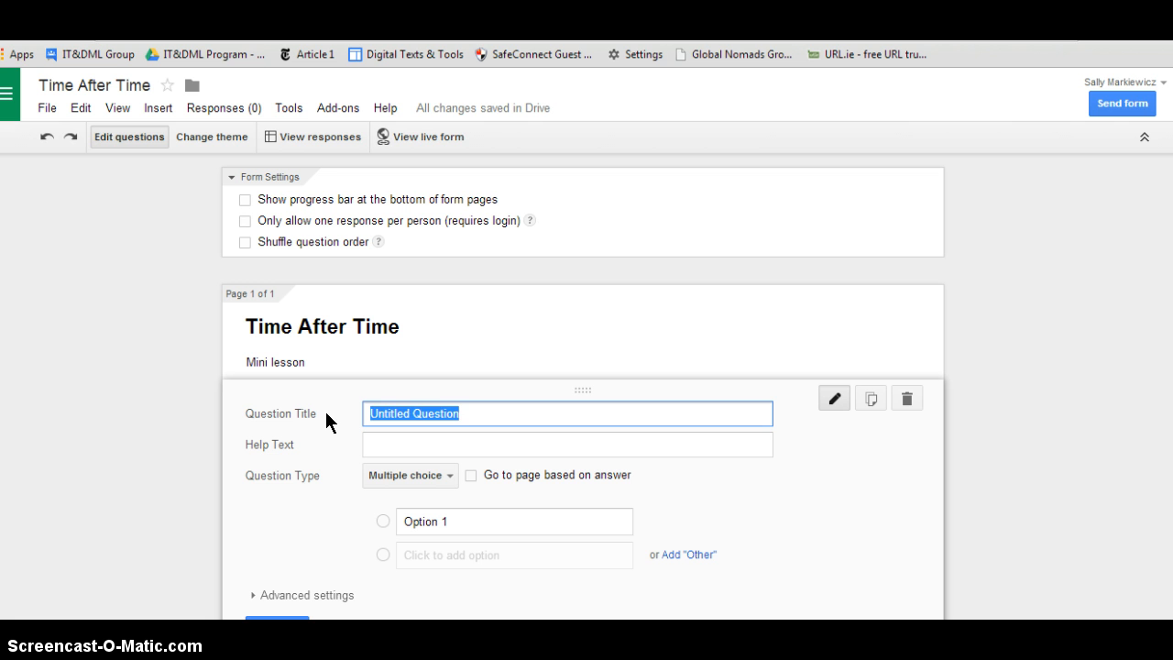
{"action": "type", "text": "First nam"}
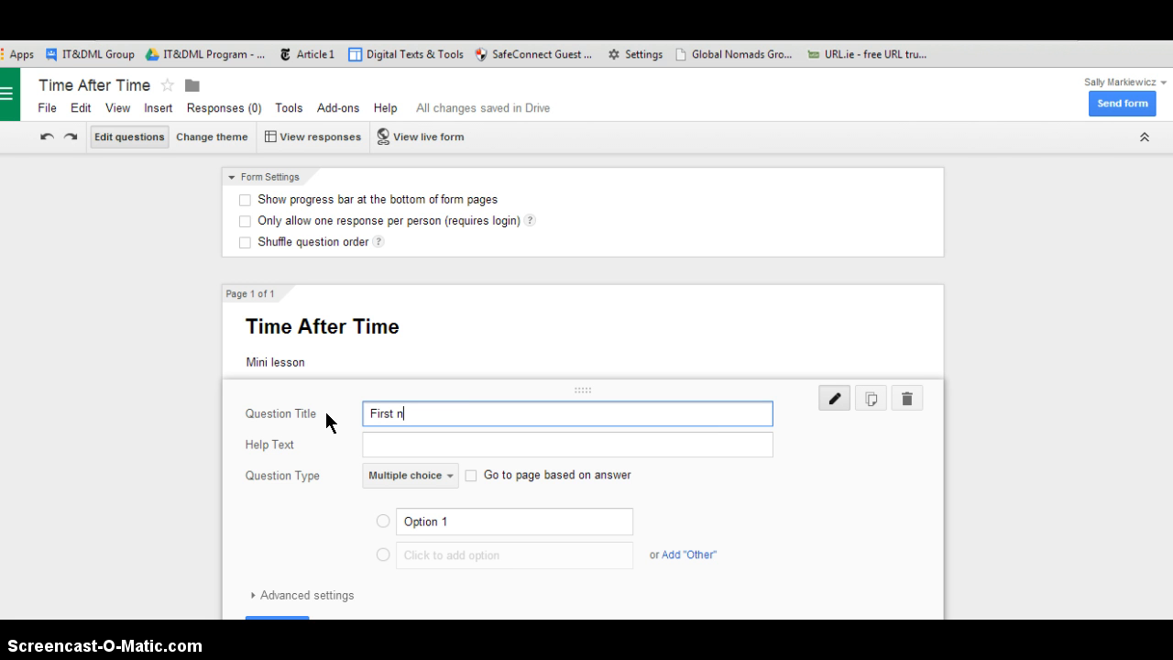
{"action": "key", "text": "BackSpace"}
{"action": "key", "text": "BackSpace"}
{"action": "type", "text": "e , last initial"}
- Set the name question's type to Text, make it required, and finish editing it
{"action": "left_click", "coordinate": [452, 476]}
{"action": "left_click", "coordinate": [411, 431]}
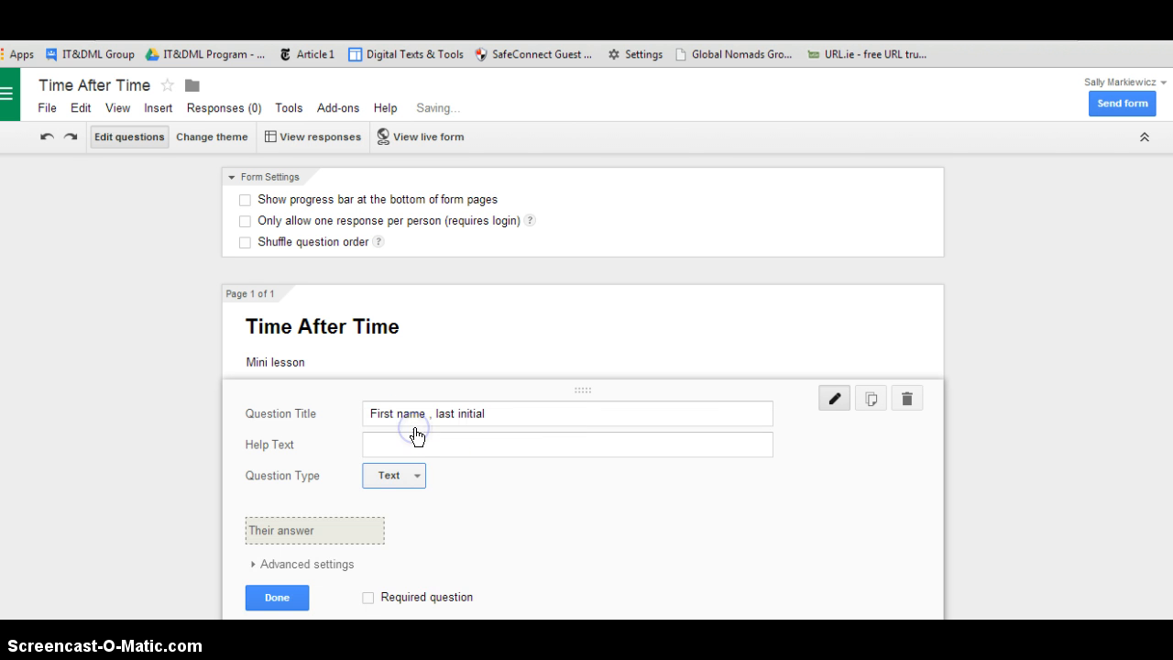
{"action": "scroll", "coordinate": [506, 577], "scroll_direction": "down", "scroll_amount": 2}
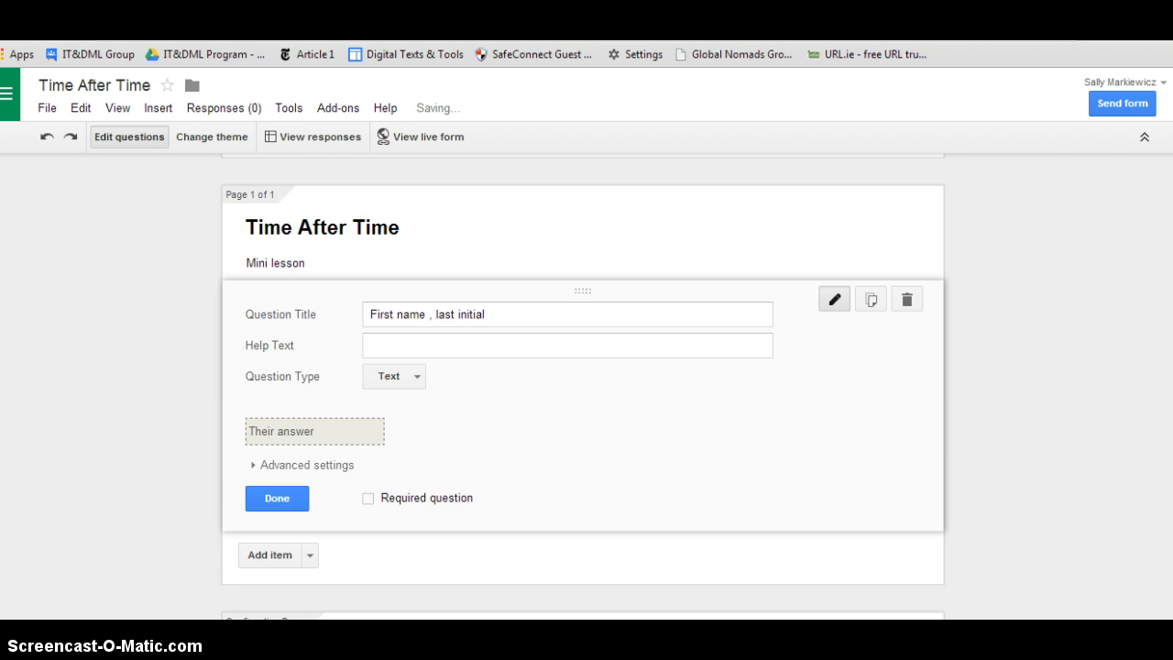
{"action": "left_click", "coordinate": [368, 449]}
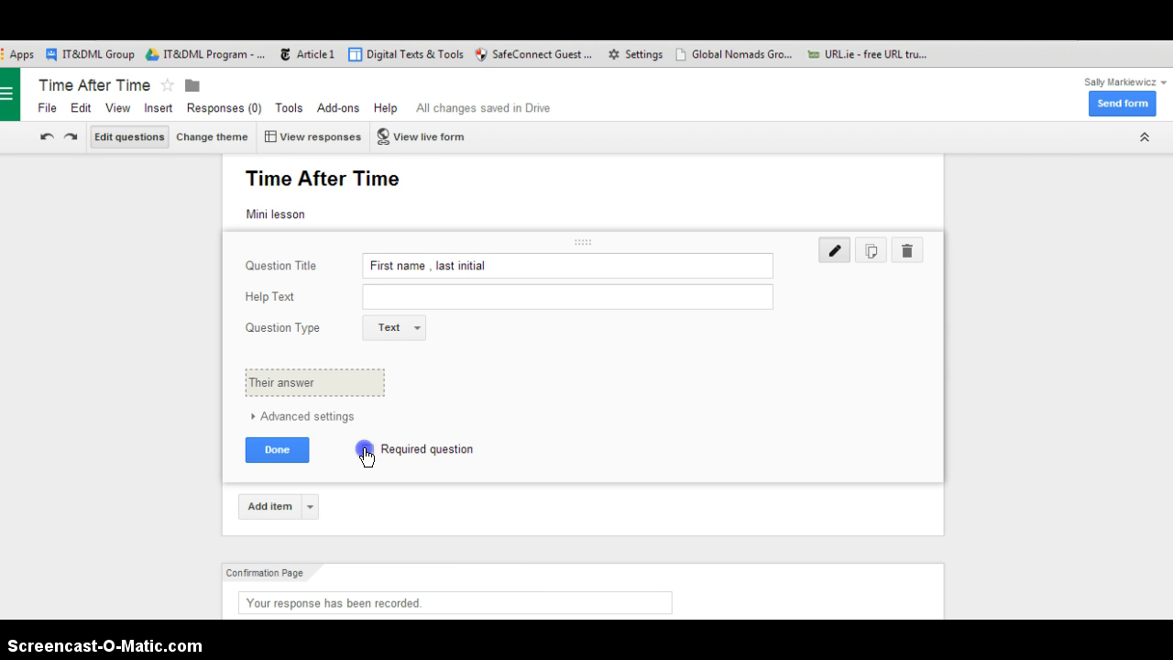
{"action": "left_click", "coordinate": [284, 448]}
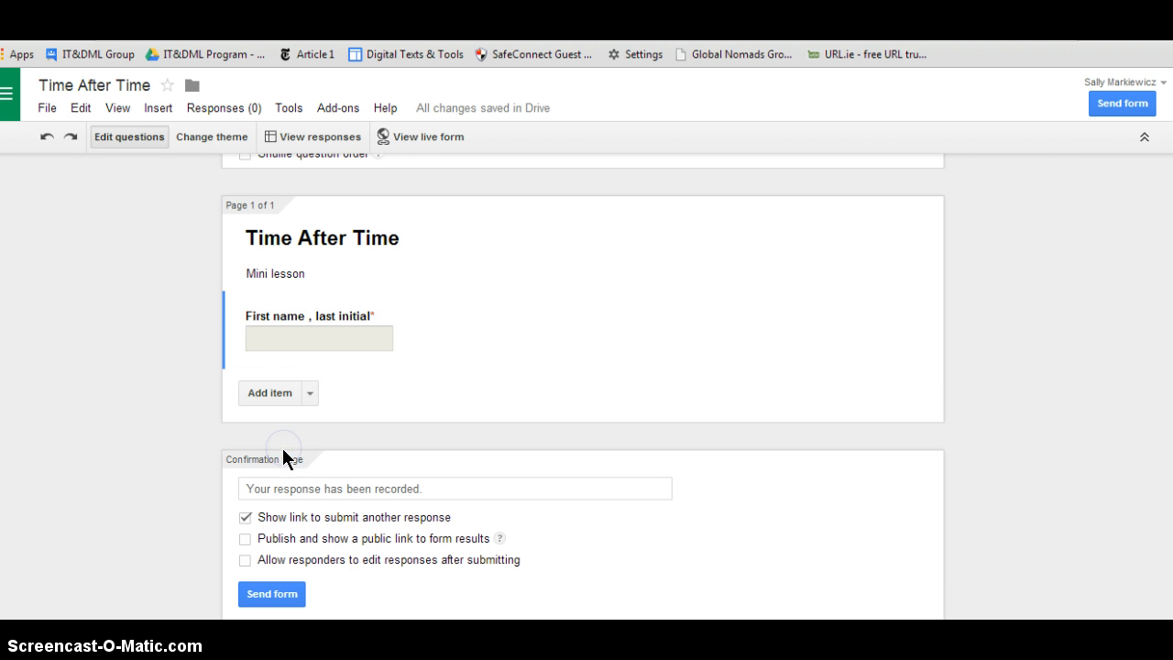
- Add a question titled "How much time do you spend daily using electronic devices?" below the name question
{"action": "left_click", "coordinate": [275, 393]}
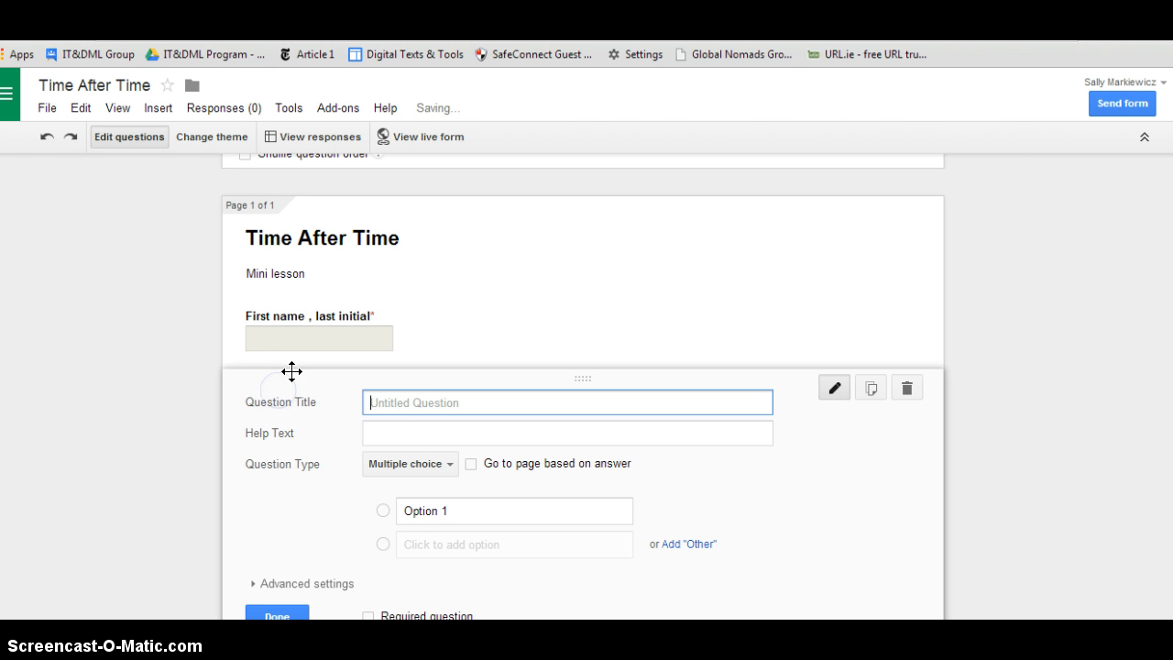
{"action": "type", "text": "How"}
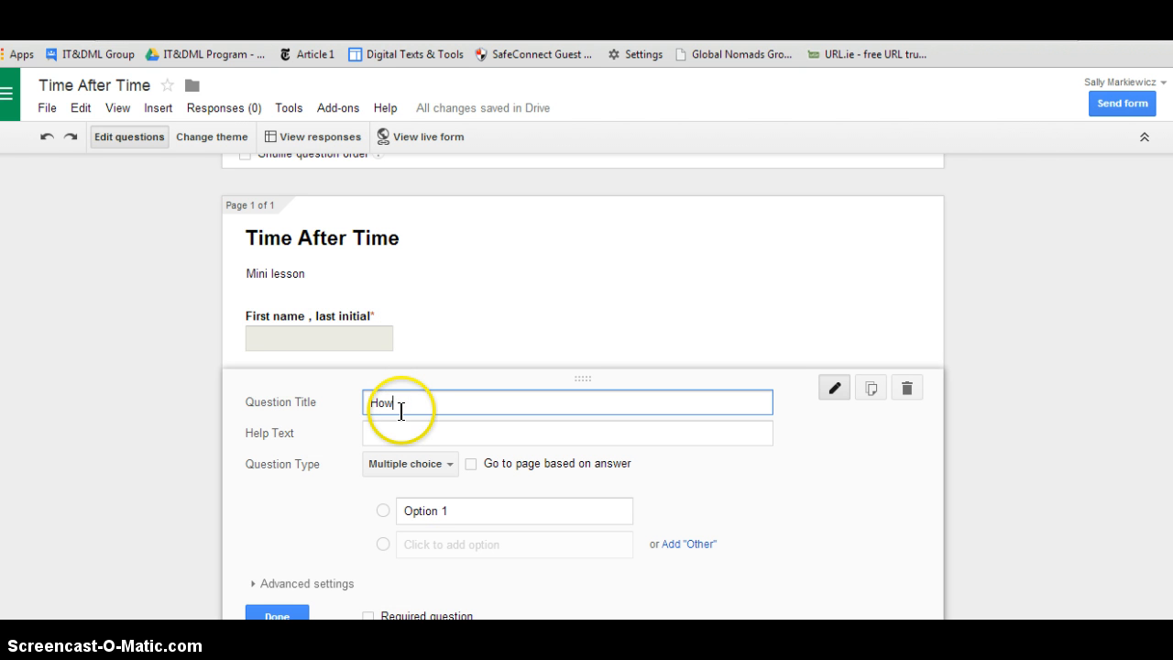
{"action": "type", "text": " much time do y"}
{"action": "key", "text": "BackSpace"}
{"action": "key", "text": "BackSpace"}
{"action": "type", "text": "you "}
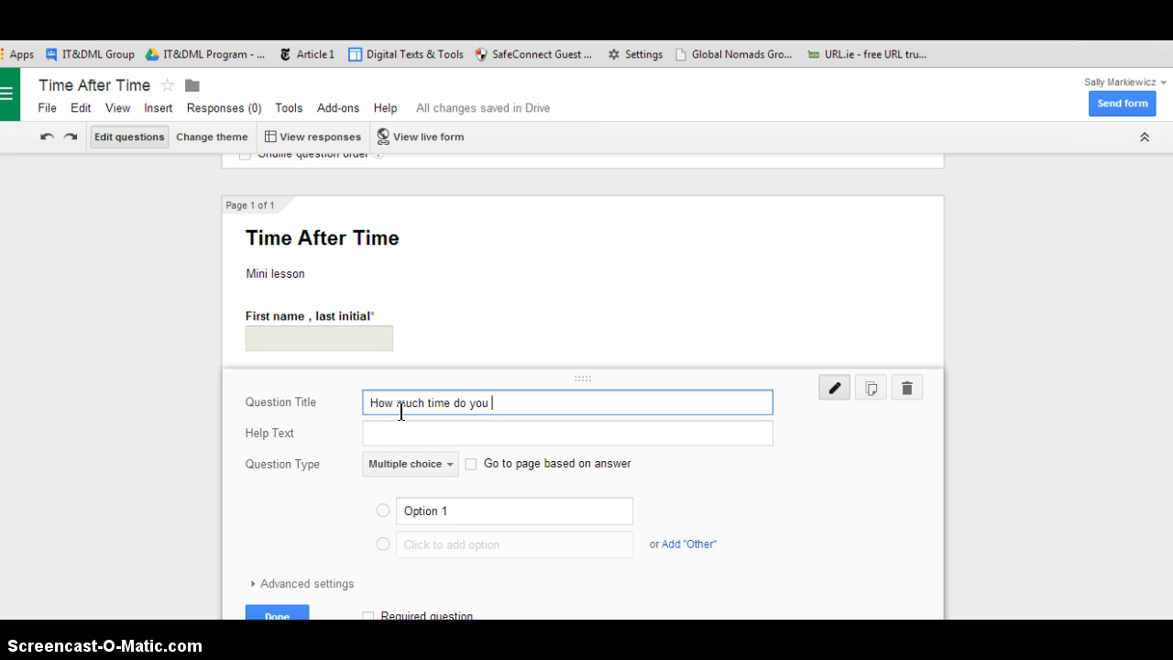
{"action": "type", "text": "spend daily using electroni"}
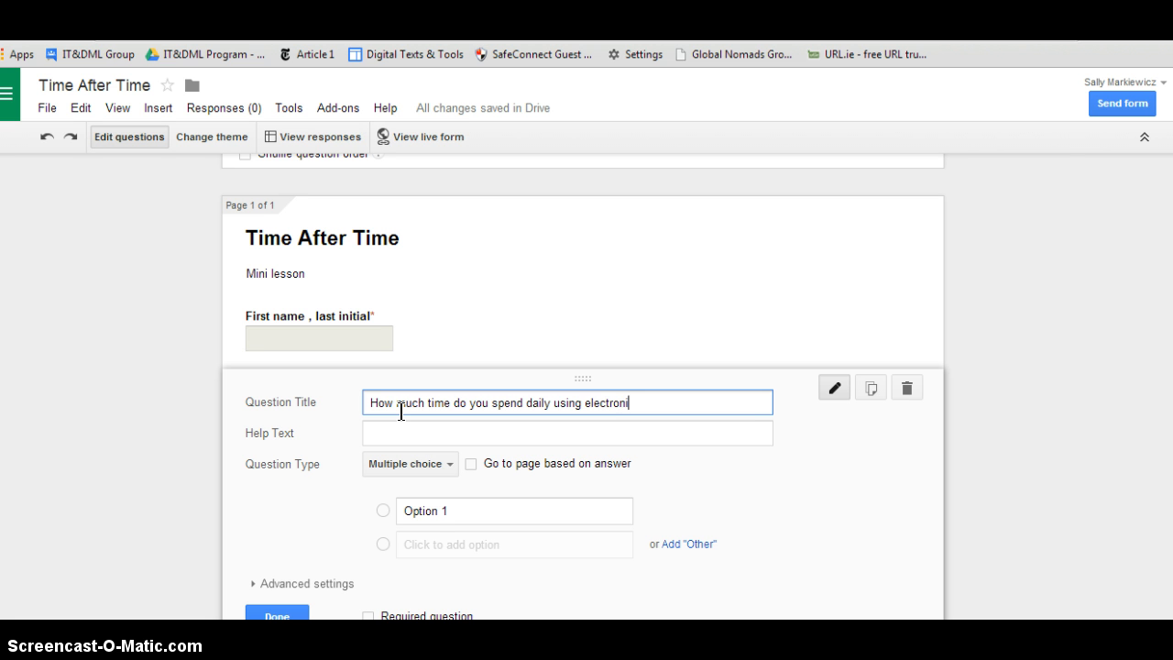
{"action": "type", "text": "c devices?"}
- Change the electronic devices question to the Scale type with a range from 0 to 10
{"action": "left_click", "coordinate": [448, 472]}
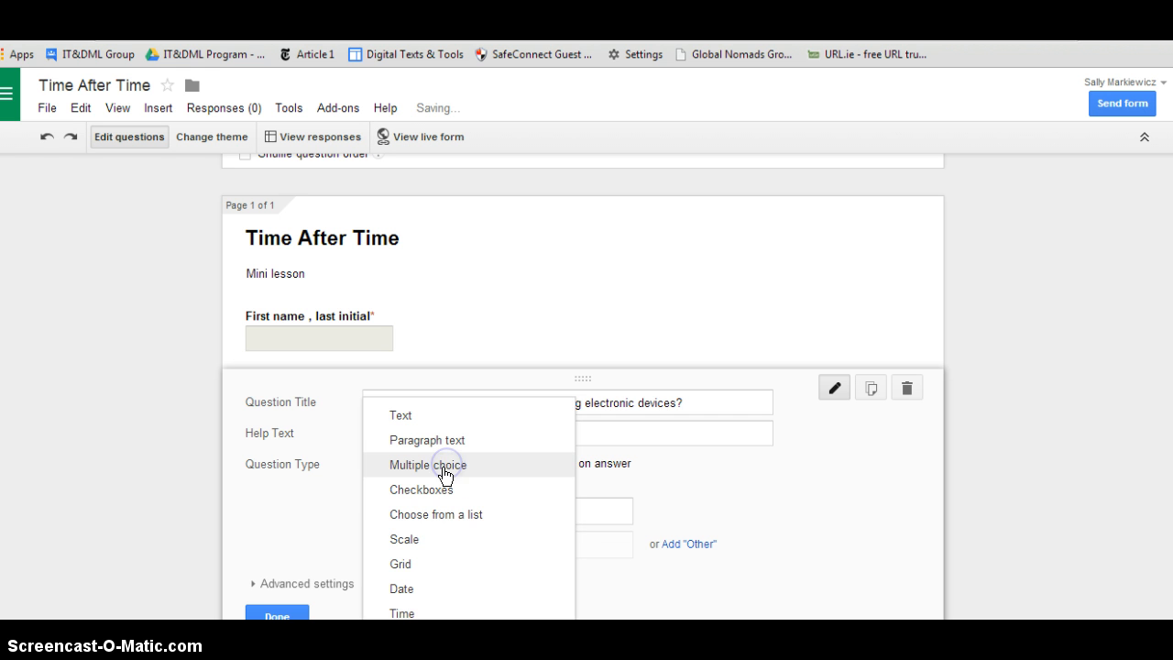
{"action": "left_click", "coordinate": [414, 541]}
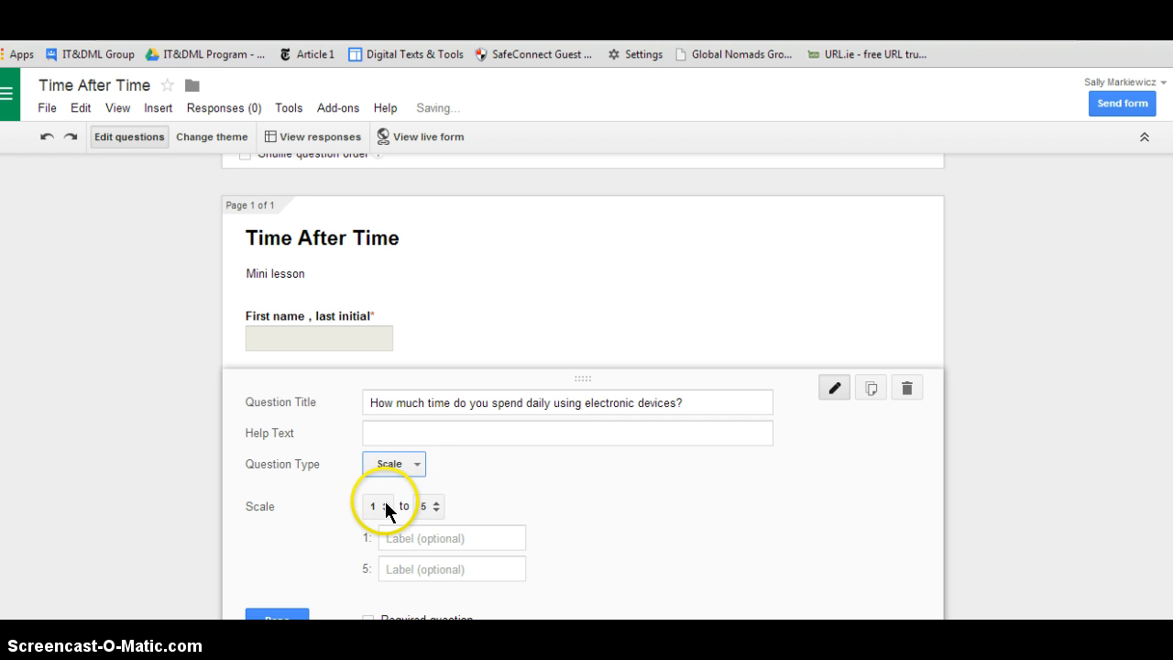
{"action": "left_click", "coordinate": [383, 507]}
{"action": "left_click", "coordinate": [381, 481]}
{"action": "left_click", "coordinate": [435, 507]}
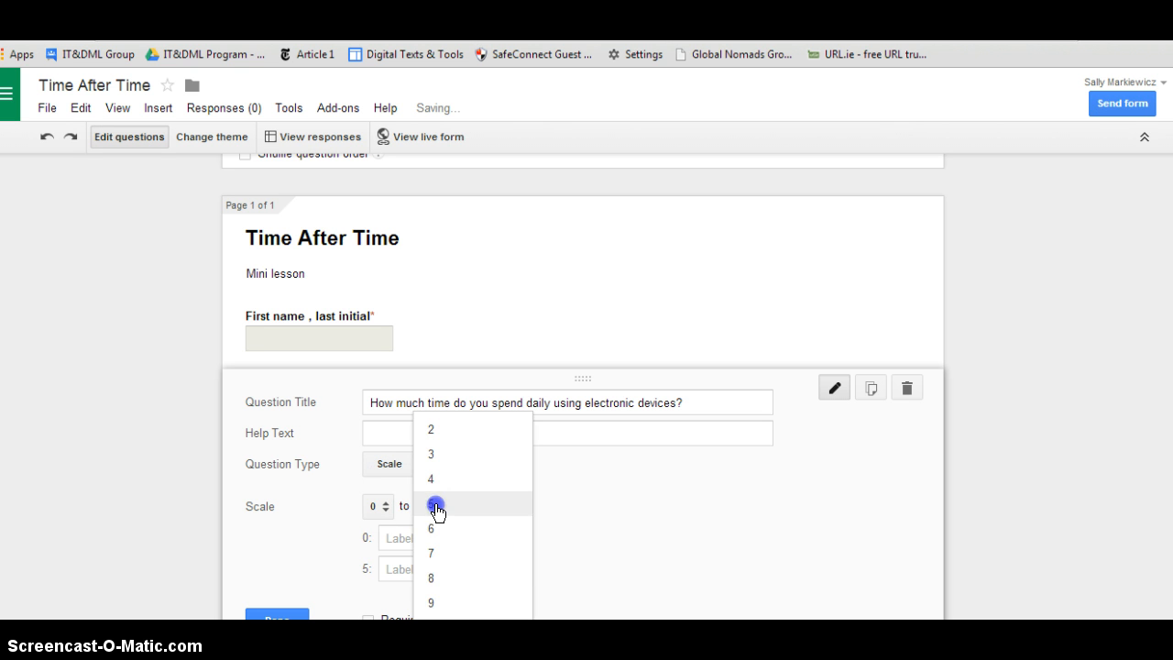
{"action": "left_click", "coordinate": [439, 605]}
- Label the scale's low end "none" and its high end "10 + hours", and finish editing the question
{"action": "left_click", "coordinate": [400, 538]}
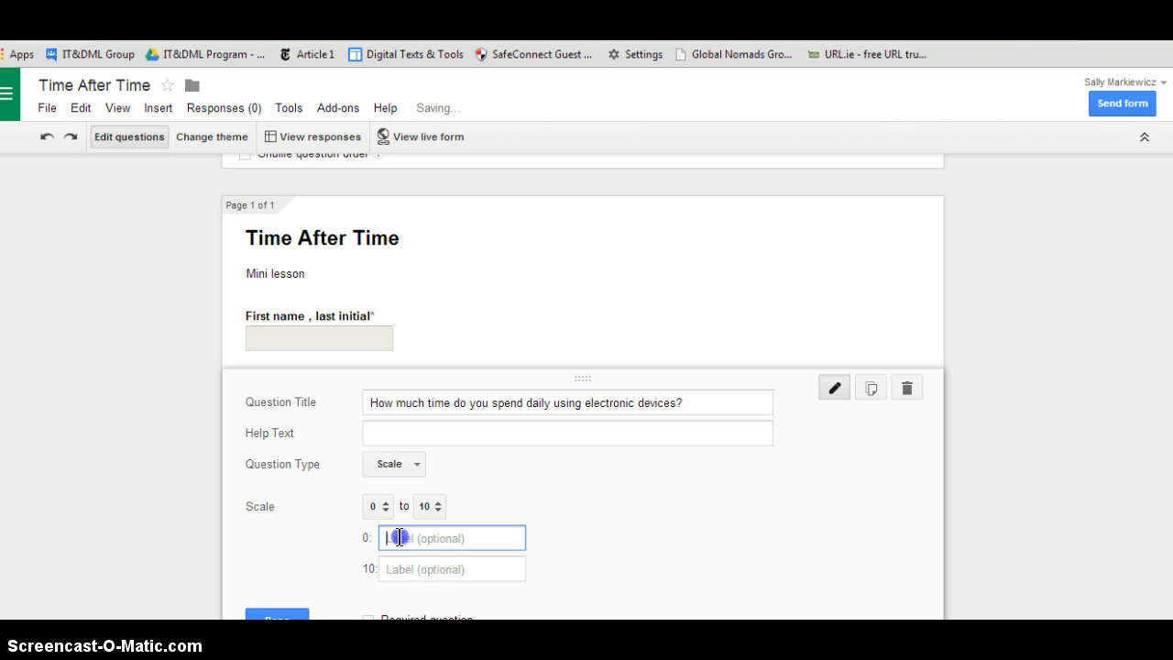
{"action": "type", "text": "none"}
{"action": "left_click", "coordinate": [410, 563]}
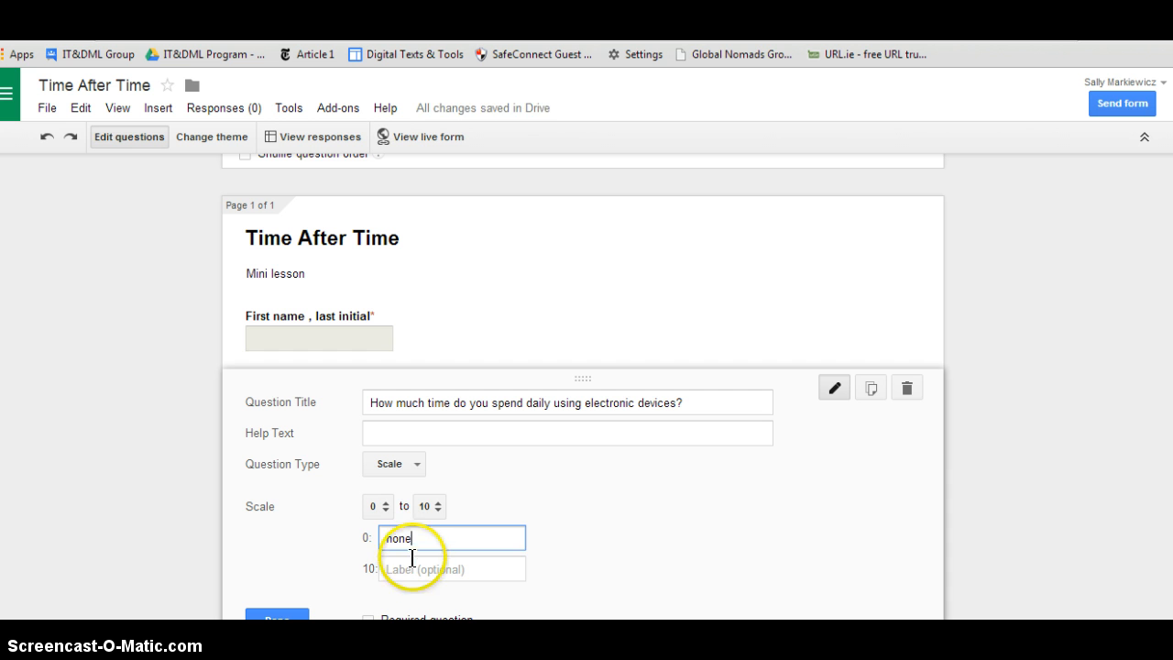
{"action": "type", "text": "10 +"}
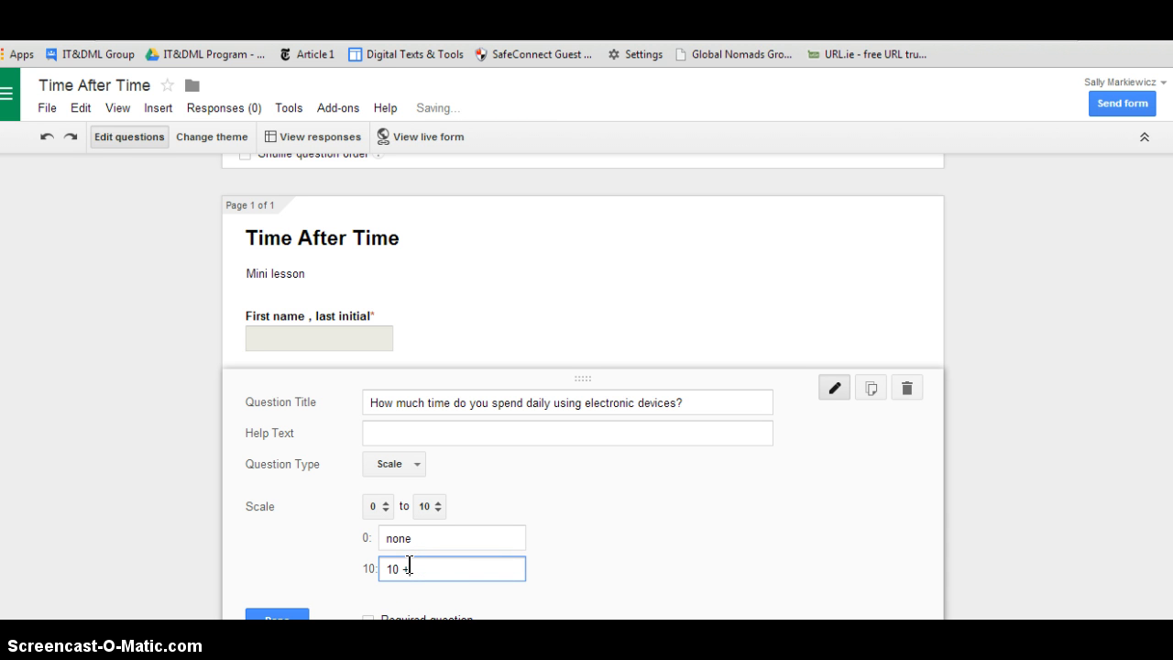
{"action": "type", "text": " hours"}
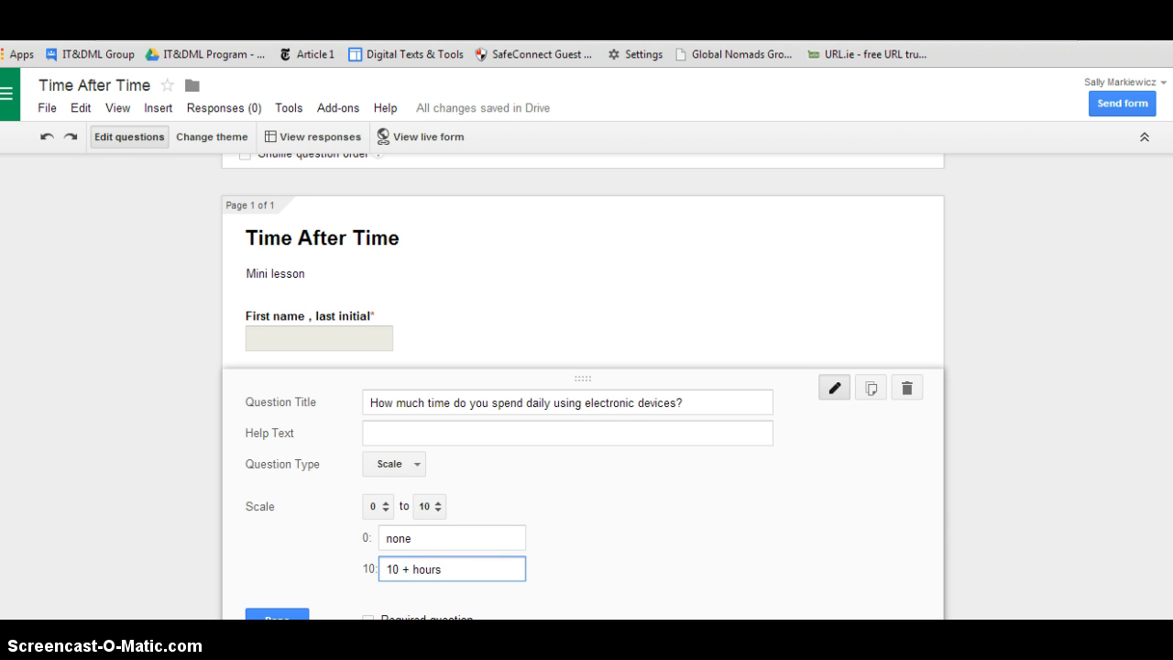
{"action": "scroll", "coordinate": [583, 386], "scroll_direction": "down", "scroll_amount": 2}
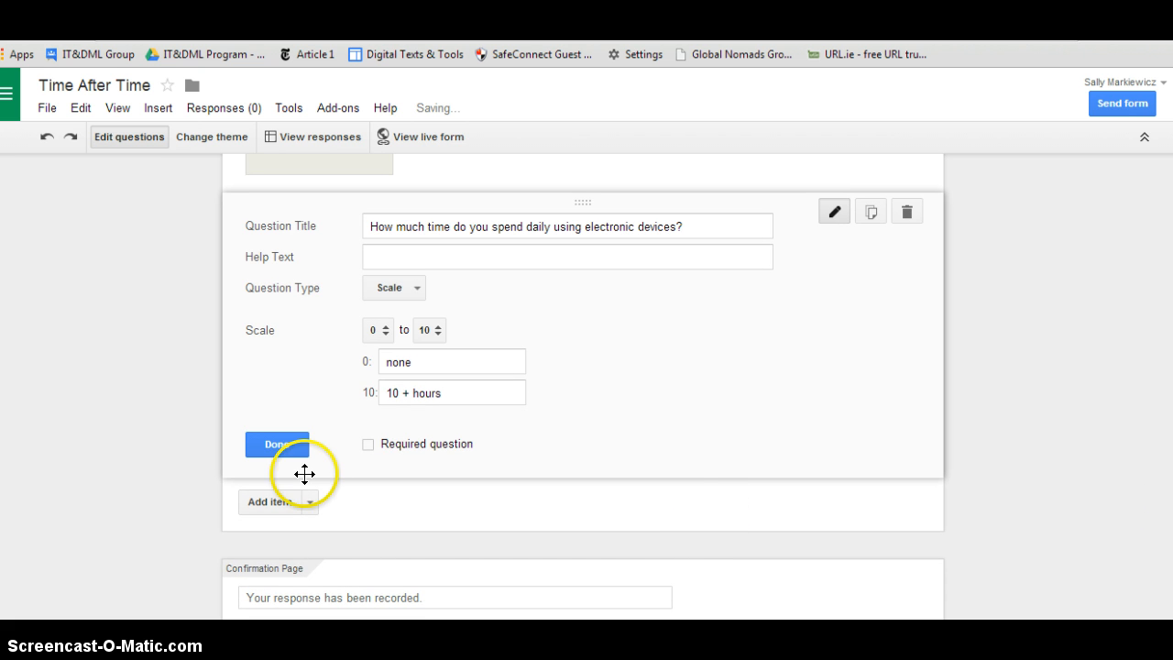
{"action": "left_click", "coordinate": [288, 446]}
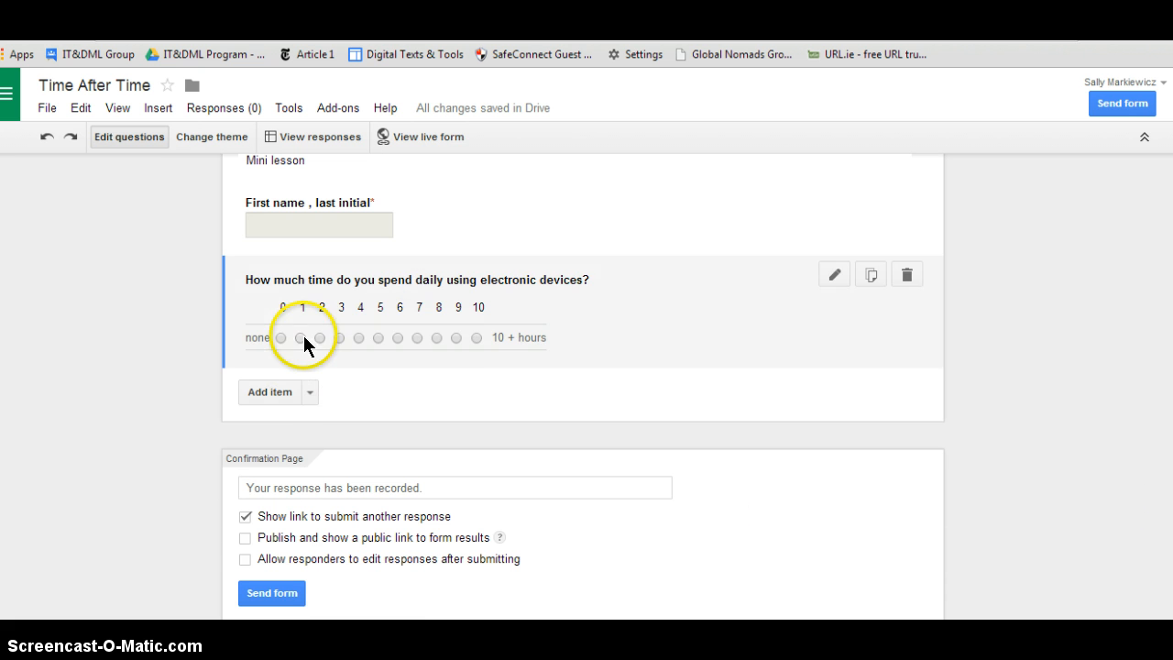
{"action": "left_click", "coordinate": [275, 392]}
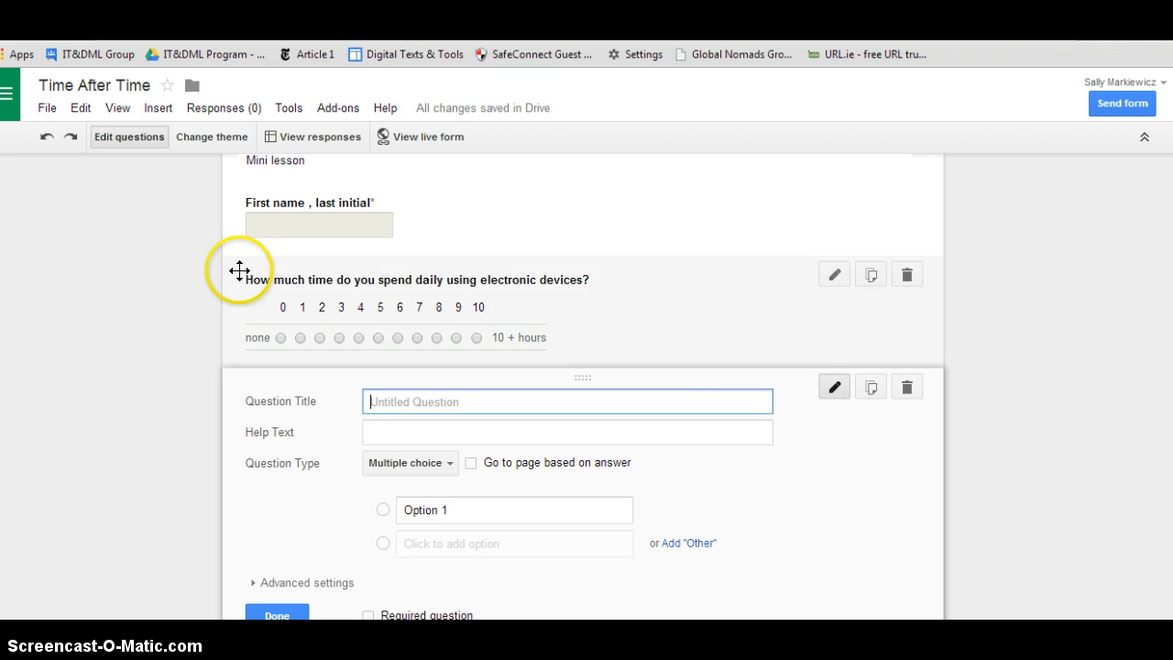
{"action": "left_click", "coordinate": [156, 110]}
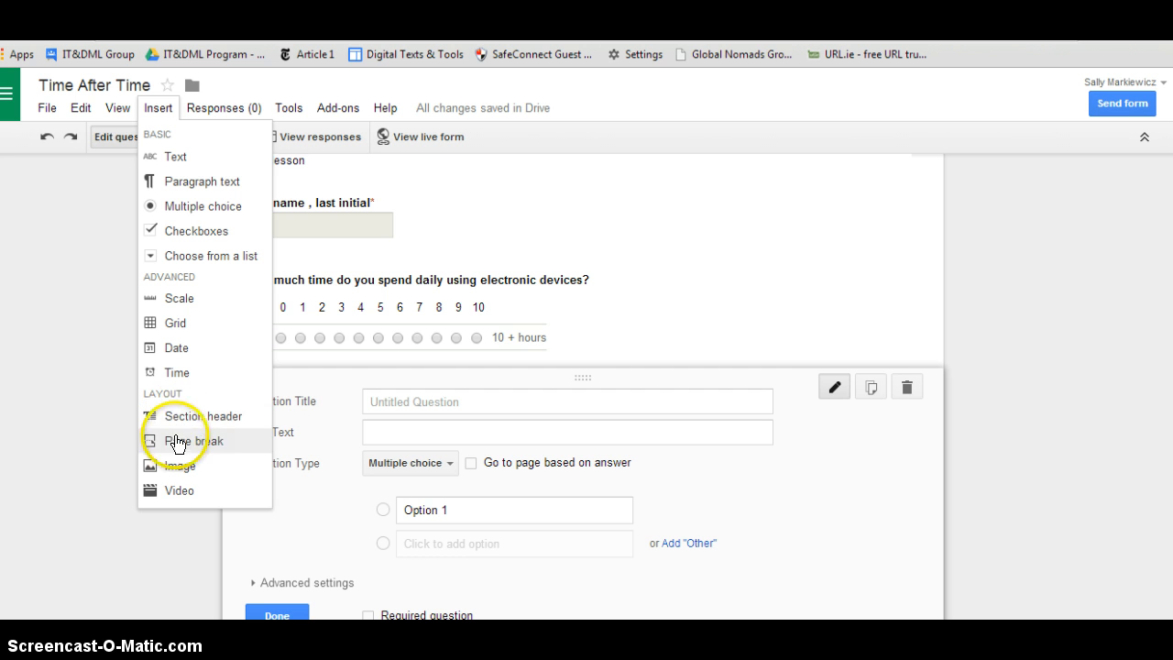
{"action": "left_click", "coordinate": [178, 495]}
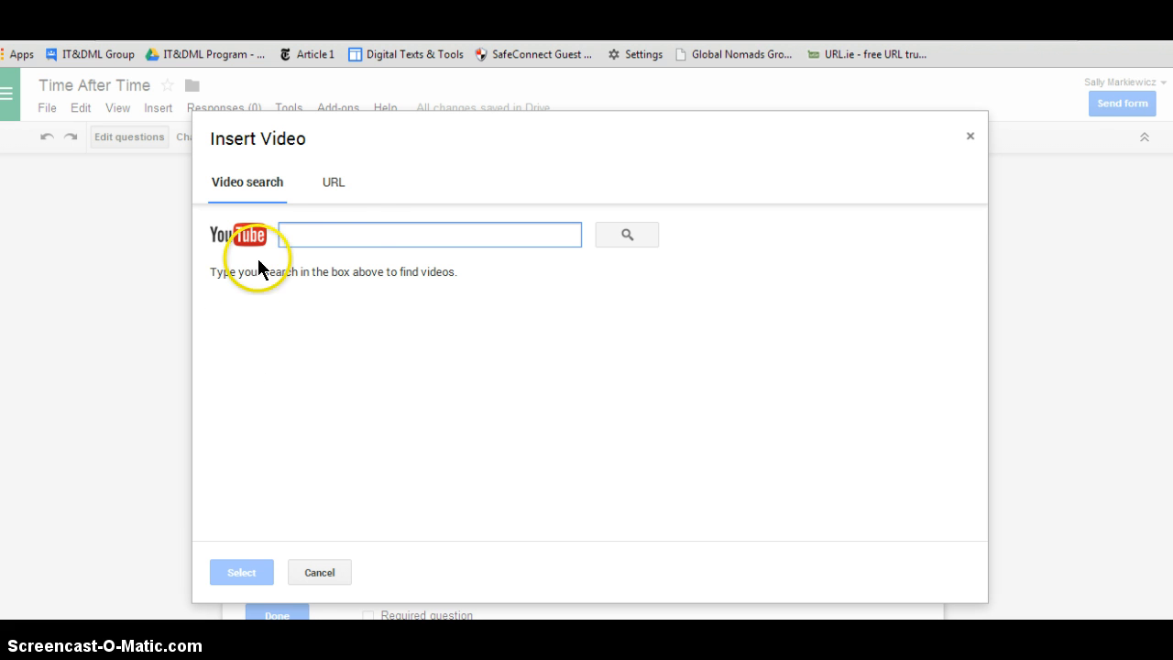
{"action": "left_click", "coordinate": [334, 188]}
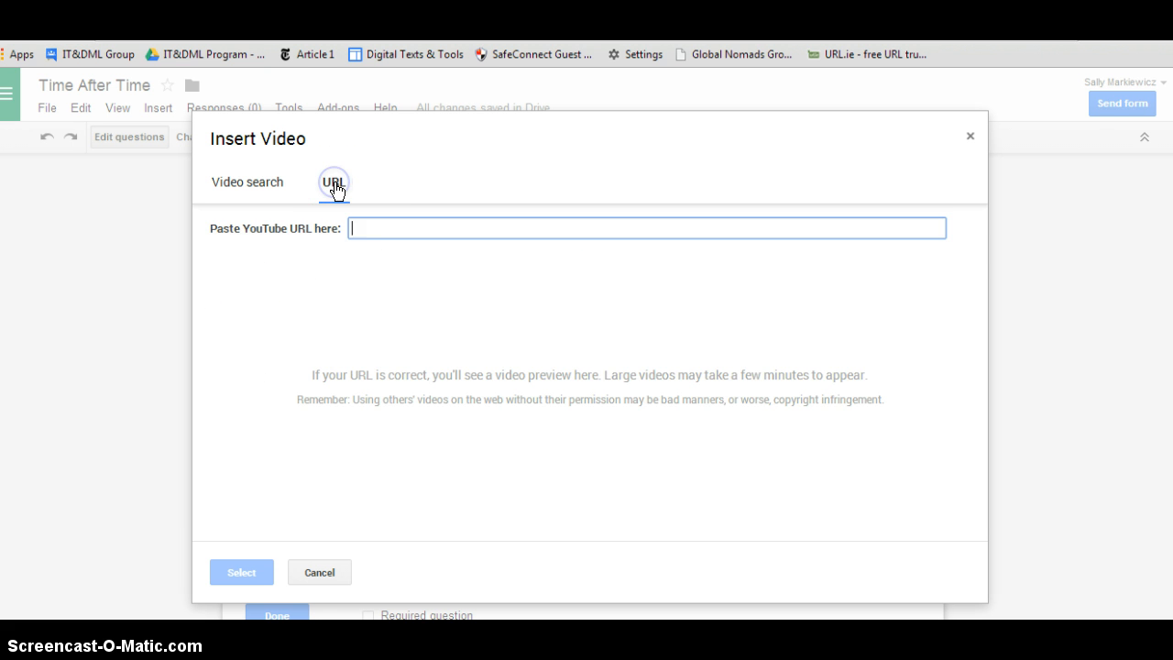
{"action": "type", "text": "https://www.youtube.com/watch?v=-wa5PnvDYkY"}
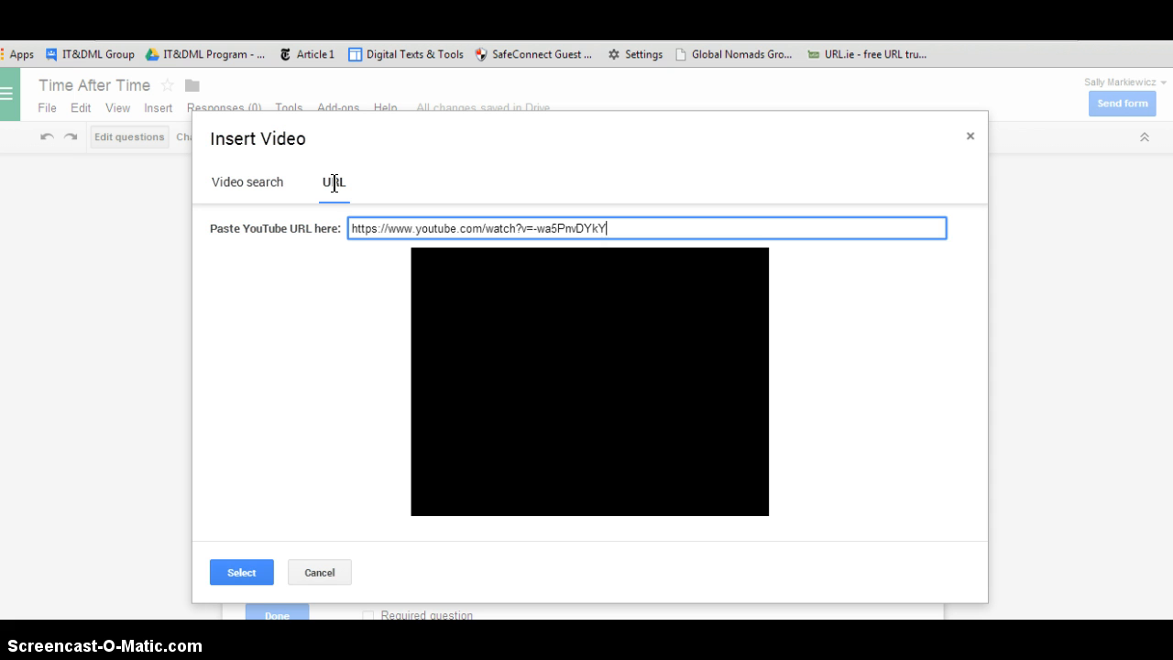
{"action": "left_click", "coordinate": [244, 573]}
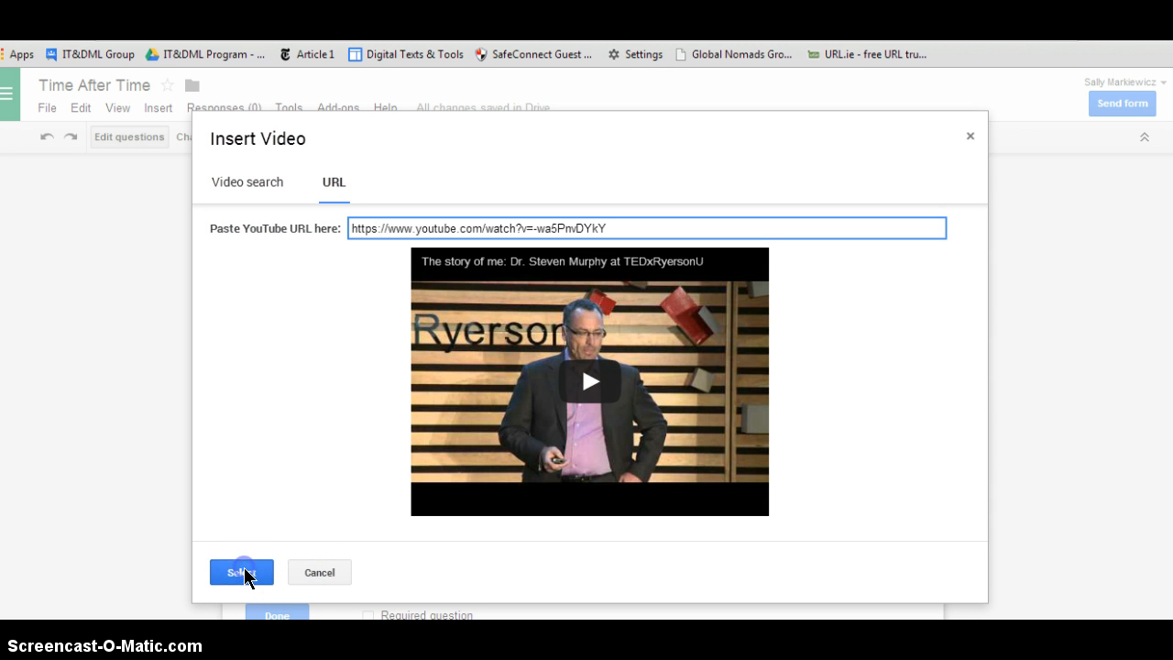
- Title the video "The Story of Me", caption it with "by" and the speaker's title and full name, and finish editing it
{"action": "type", "text": "T"}
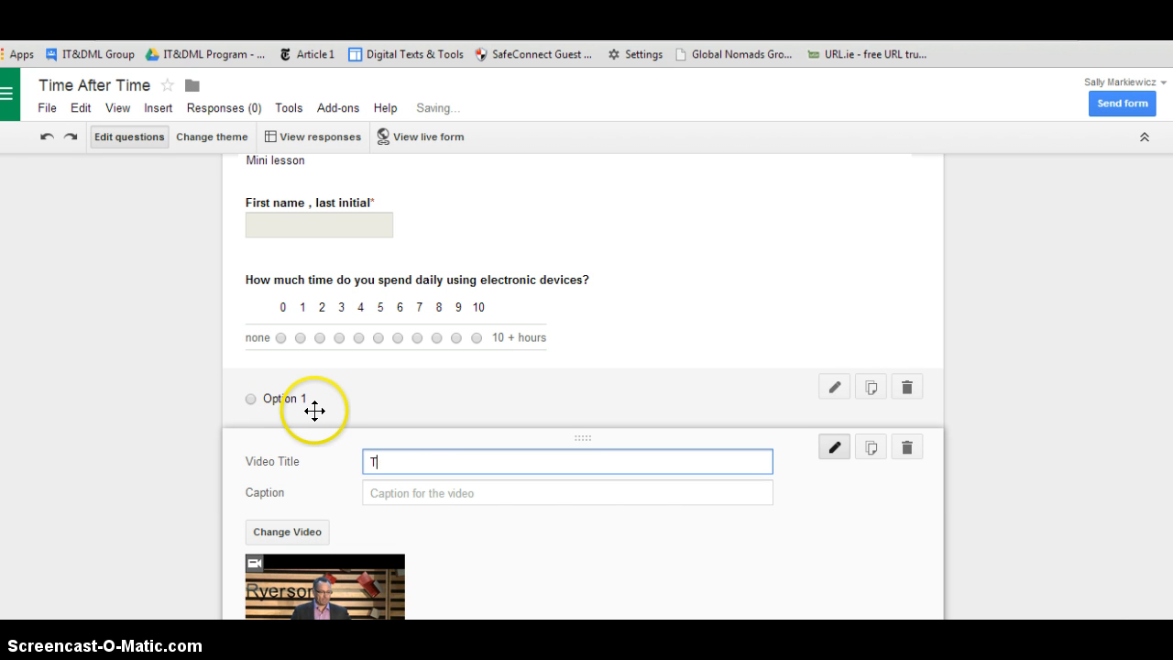
{"action": "type", "text": "he Story of Me"}
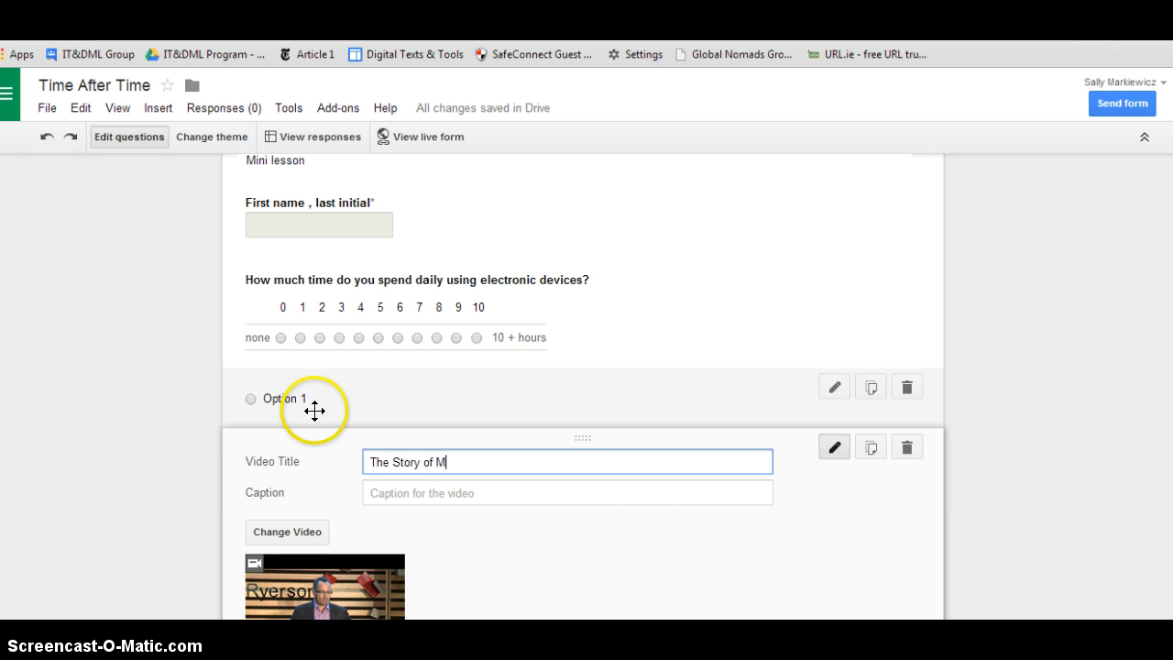
{"action": "left_click", "coordinate": [406, 495]}
{"action": "type", "text": "b"}
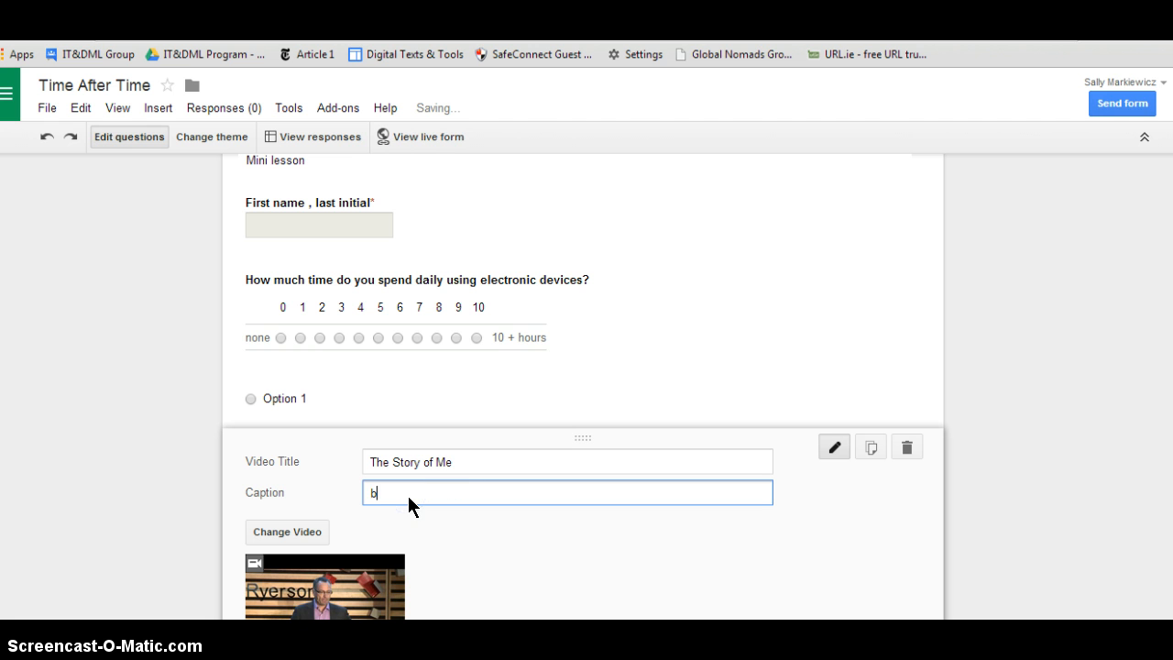
{"action": "type", "text": "y Dr. St"}
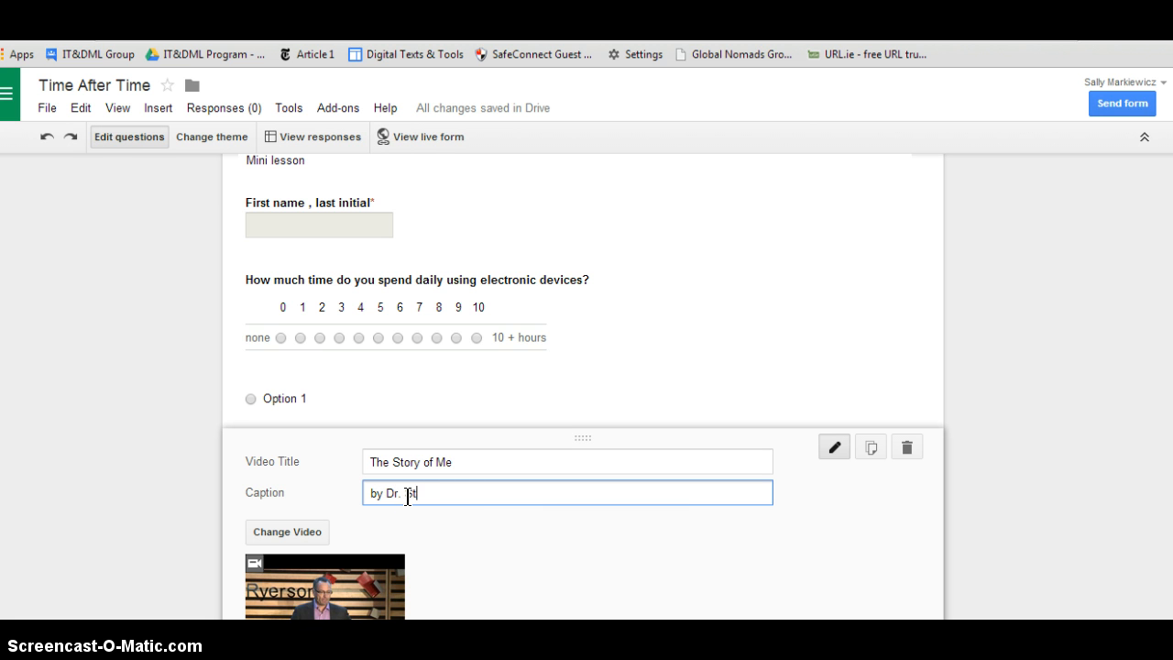
{"action": "type", "text": "even Murphy"}
{"action": "scroll", "coordinate": [583, 385], "scroll_direction": "down", "scroll_amount": 2}
{"action": "scroll", "coordinate": [583, 385], "scroll_direction": "down", "scroll_amount": 2}
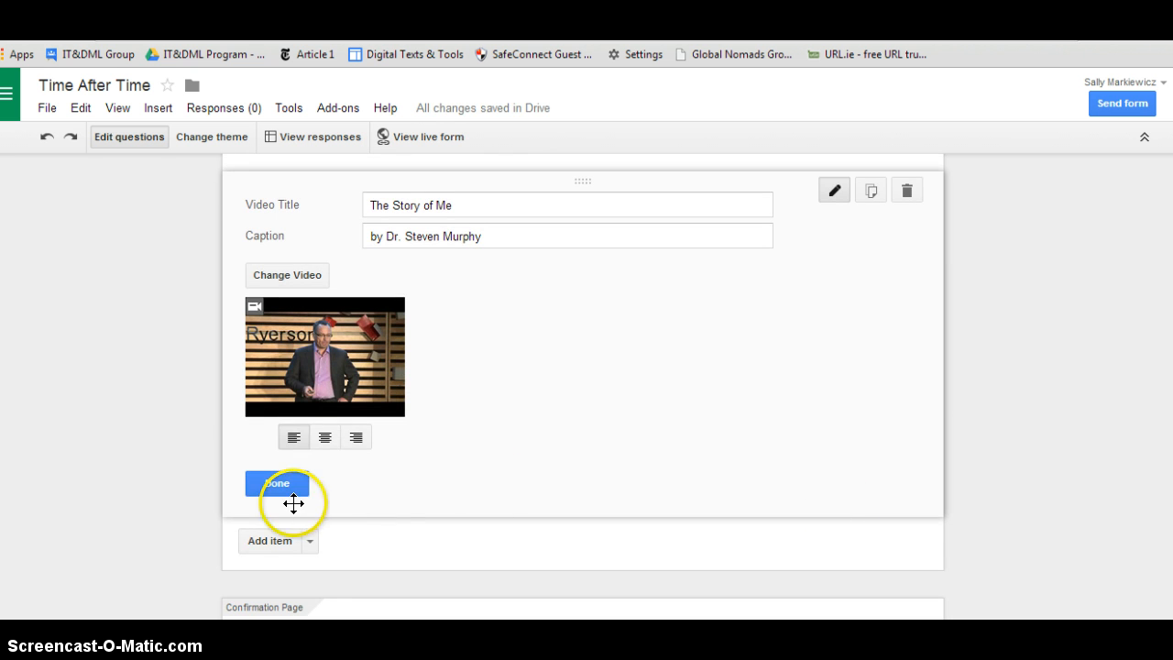
{"action": "left_click", "coordinate": [266, 487]}
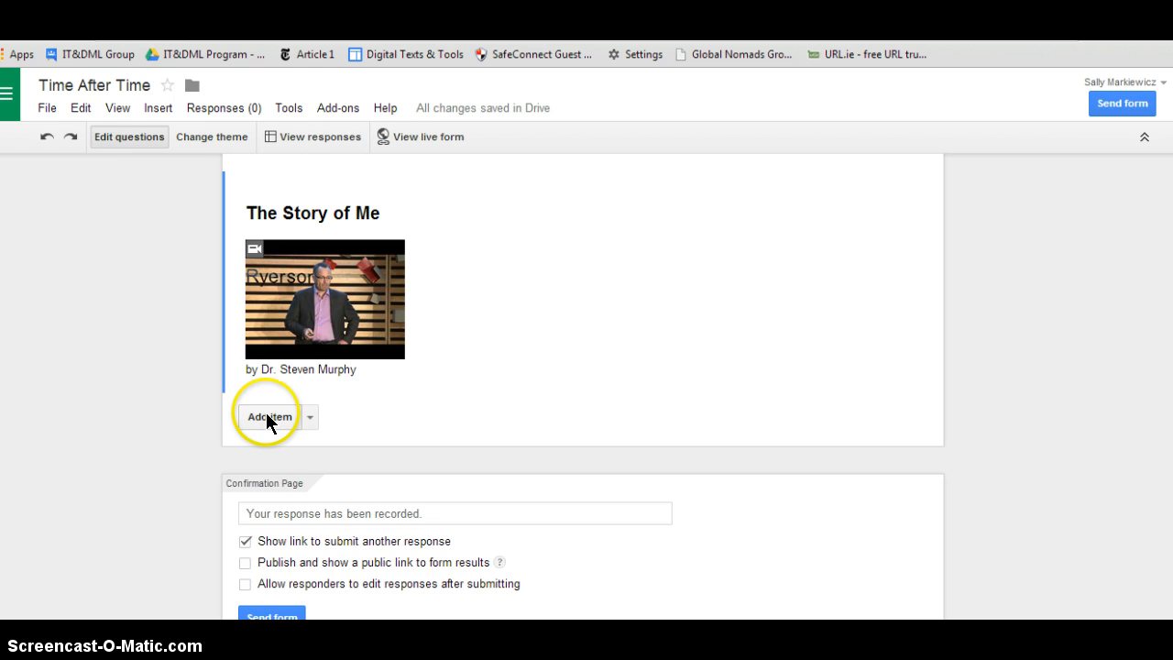
- Add a text question below the video titled "Watch the TED Talk. How do you think others see you?"
{"action": "left_click", "coordinate": [266, 417]}
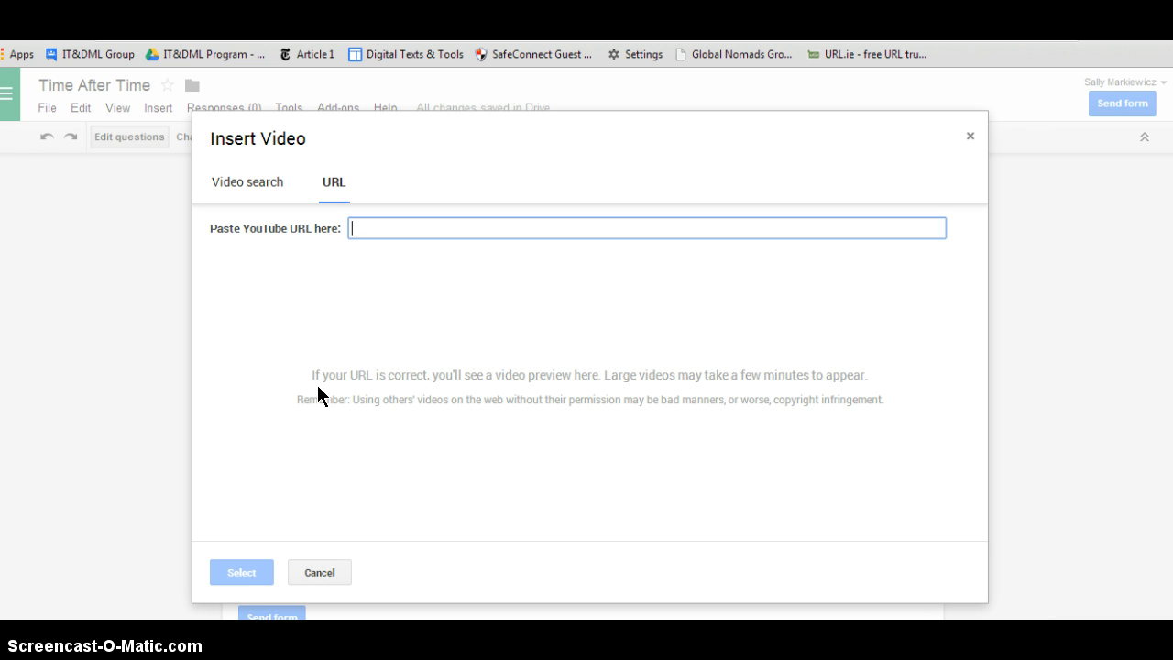
{"action": "left_click", "coordinate": [317, 572]}
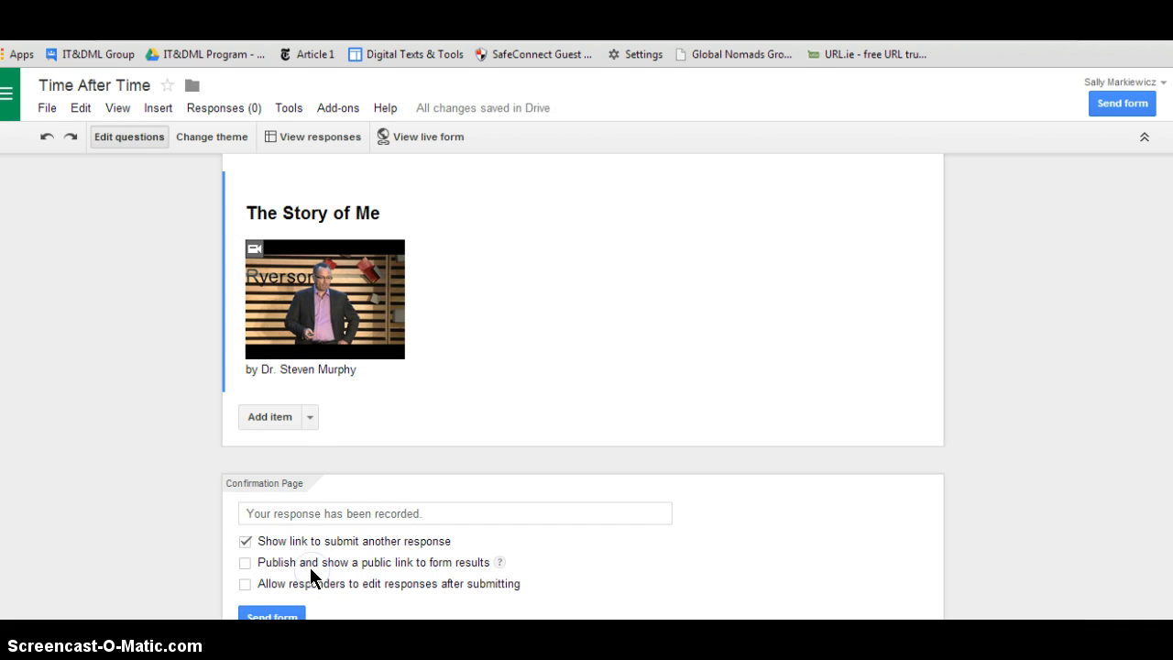
{"action": "left_click", "coordinate": [310, 417]}
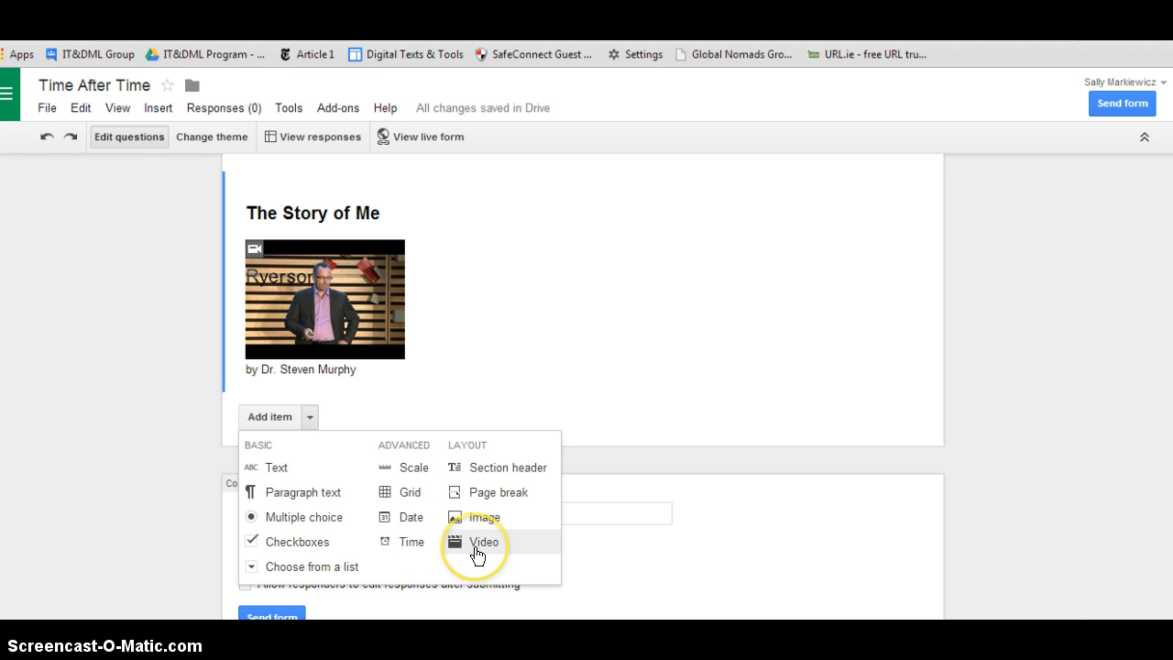
{"action": "left_click", "coordinate": [280, 472]}
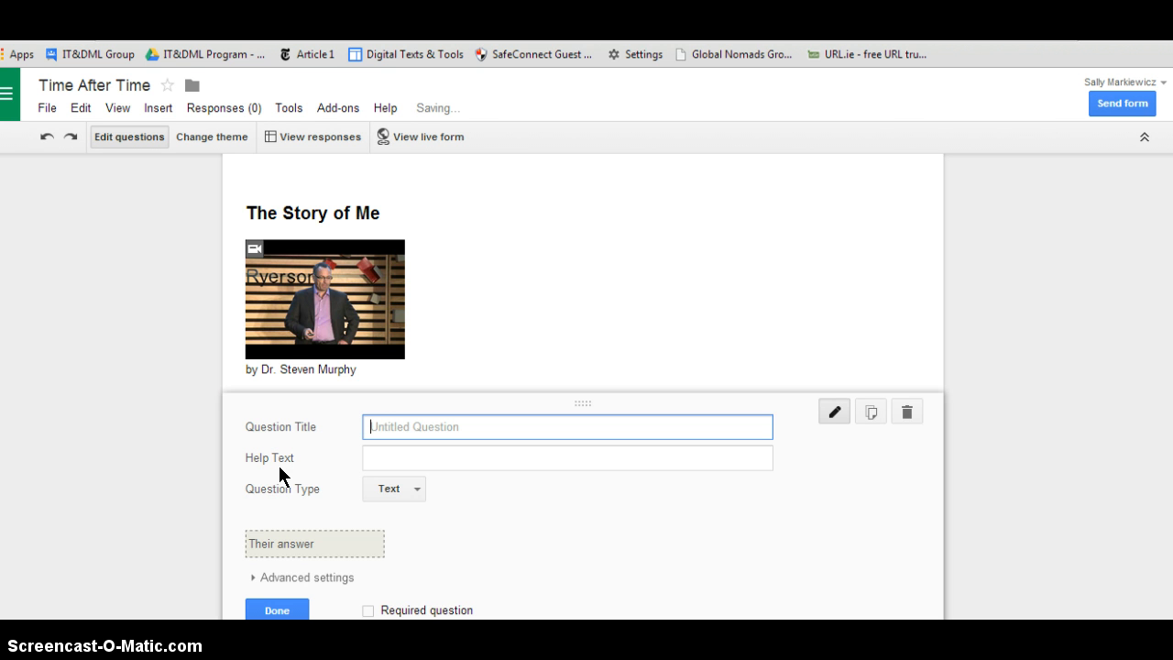
{"action": "type", "text": "Watch"}
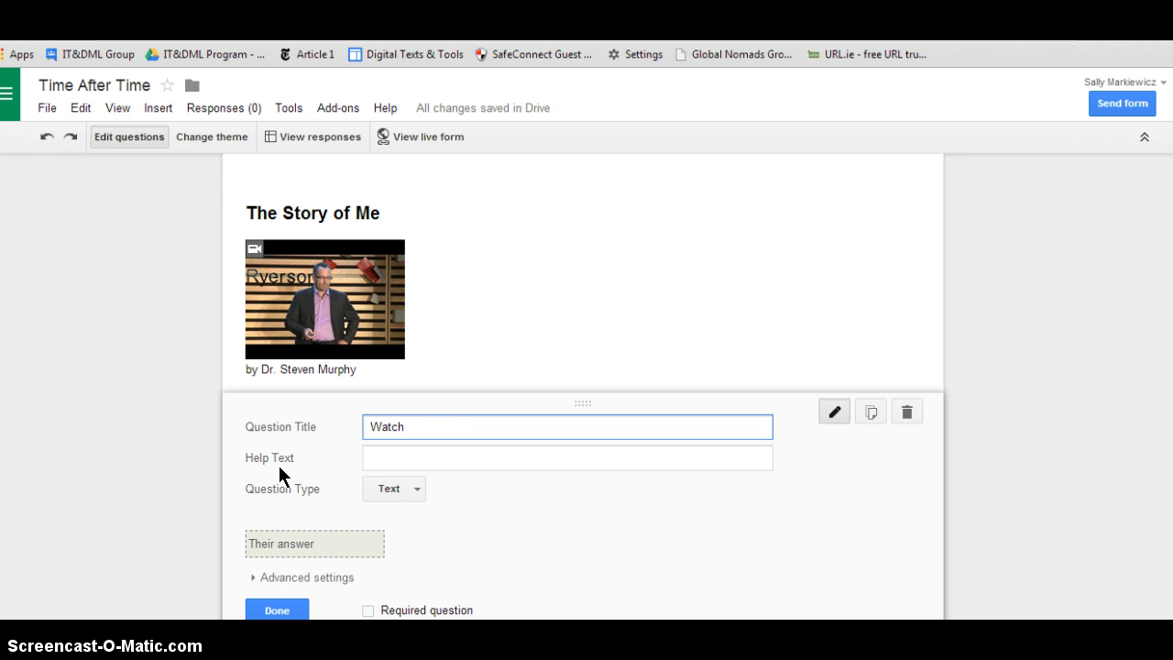
{"action": "type", "text": " the TED Talk. How do ou thin"}
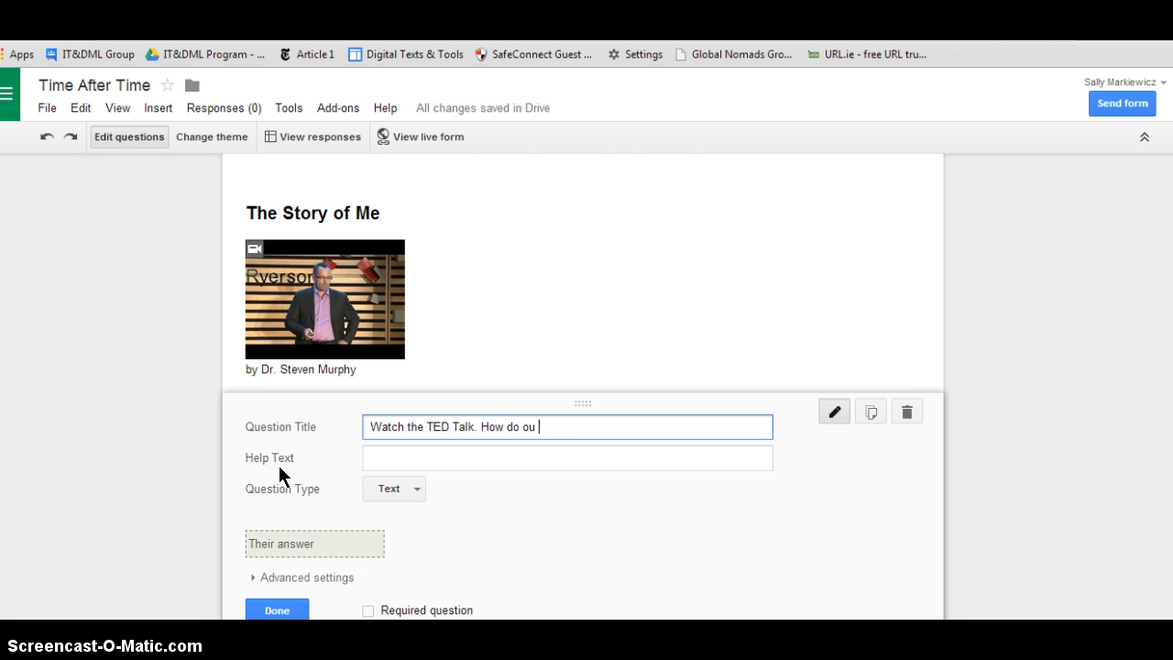
{"action": "key", "text": "BackSpace"}
{"action": "key", "text": "BackSpace"}
{"action": "key", "text": "BackSpace"}
{"action": "key", "text": "BackSpace"}
{"action": "key", "text": "BackSpace"}
{"action": "key", "text": "BackSpace"}
{"action": "key", "text": "BackSpace"}
{"action": "type", "text": "you think others see you?"}
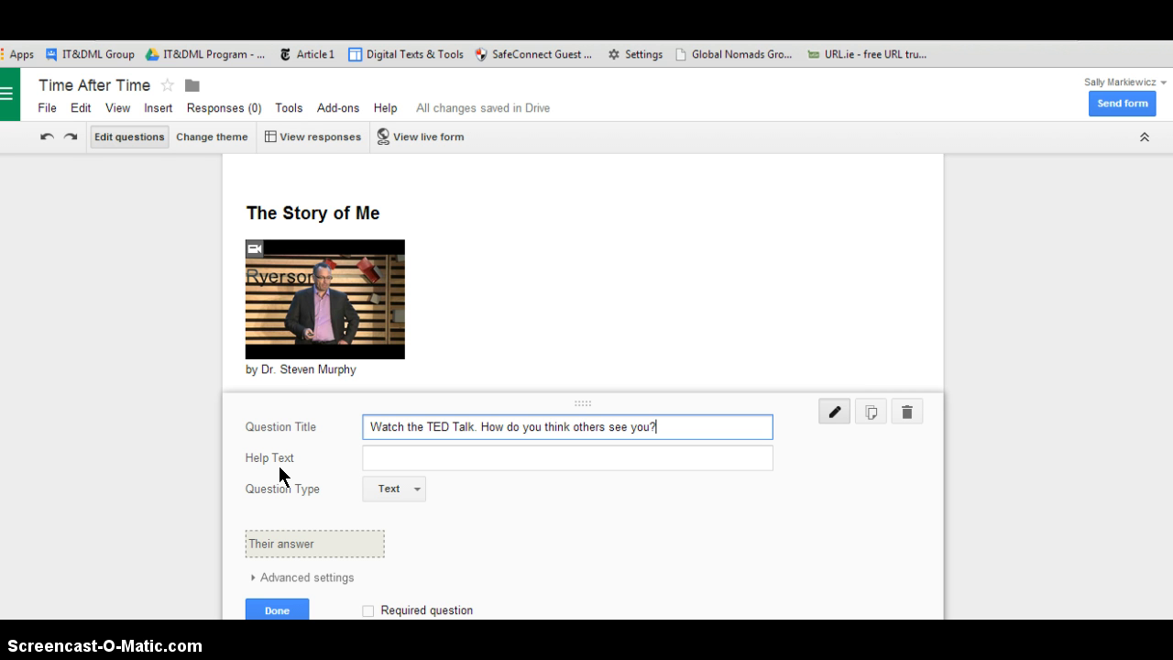
- Change the TED Talk question to the Paragraph text type and finish editing it
{"action": "left_click", "coordinate": [408, 490]}
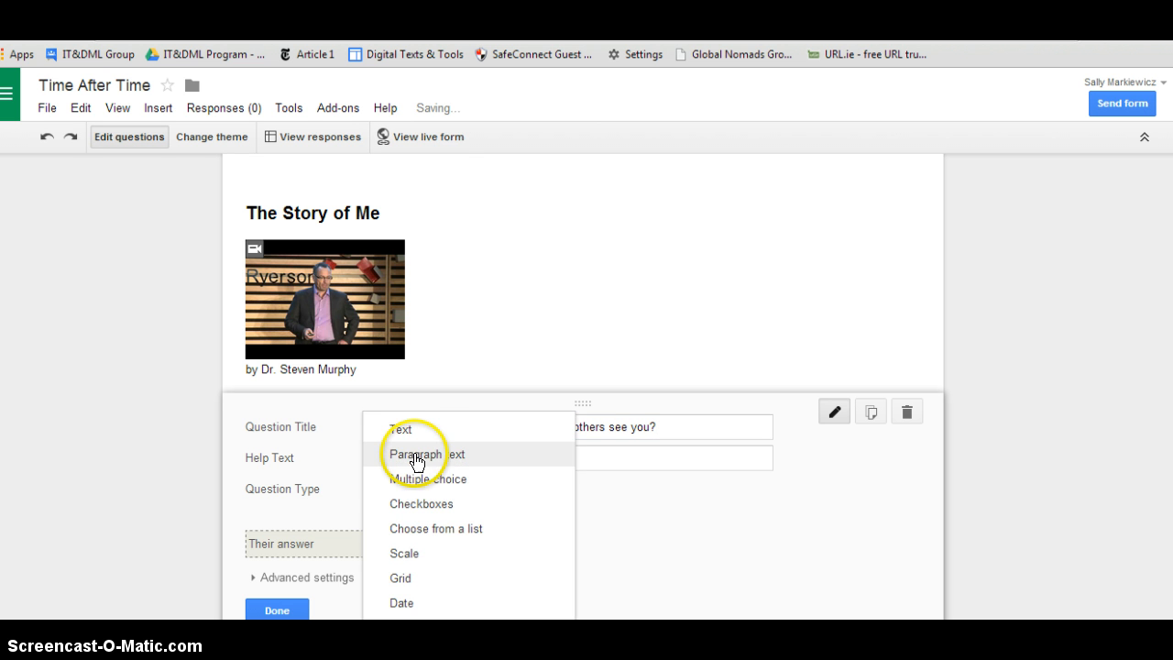
{"action": "left_click", "coordinate": [417, 457]}
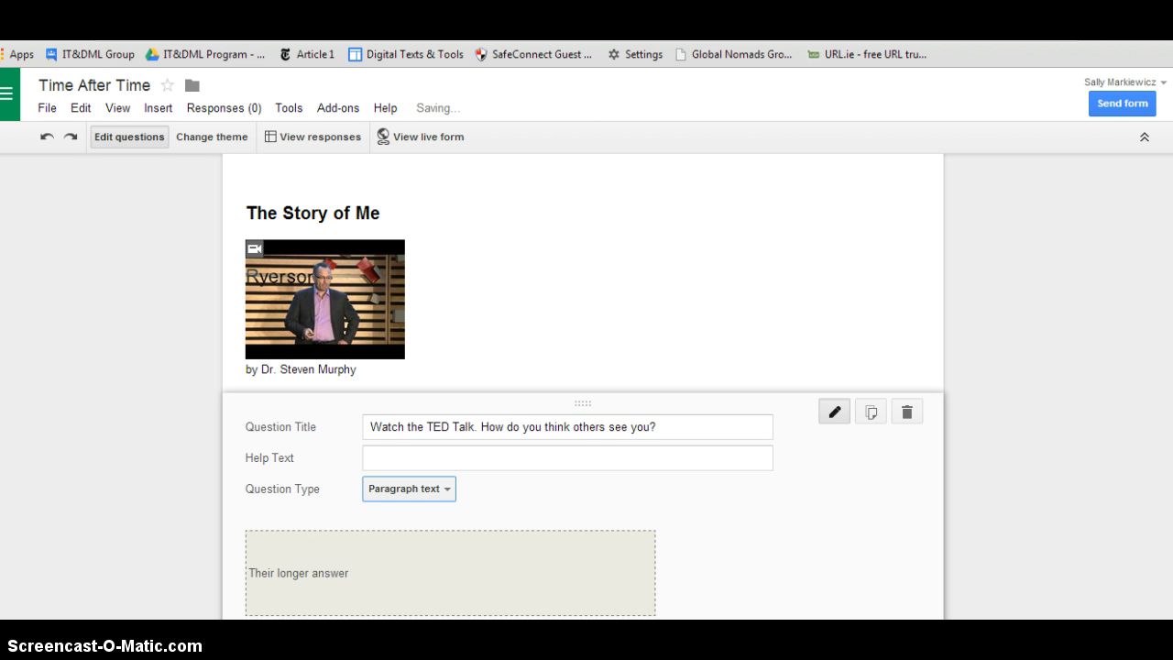
{"action": "scroll", "coordinate": [583, 403], "scroll_direction": "down", "scroll_amount": 3}
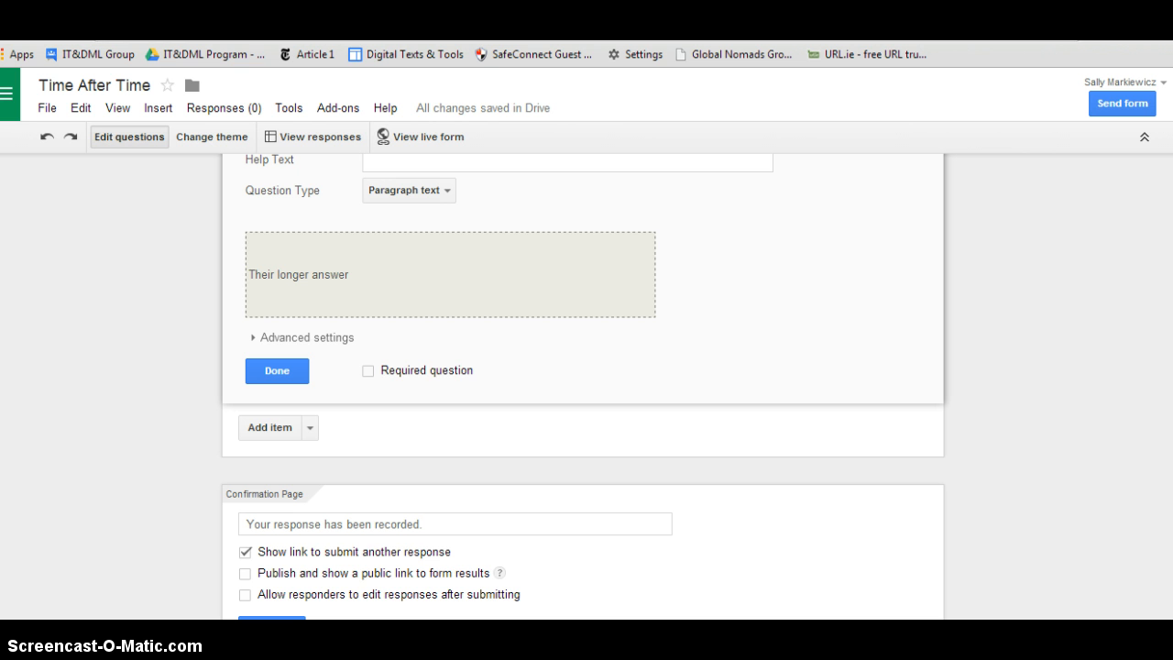
{"action": "left_click", "coordinate": [287, 373]}
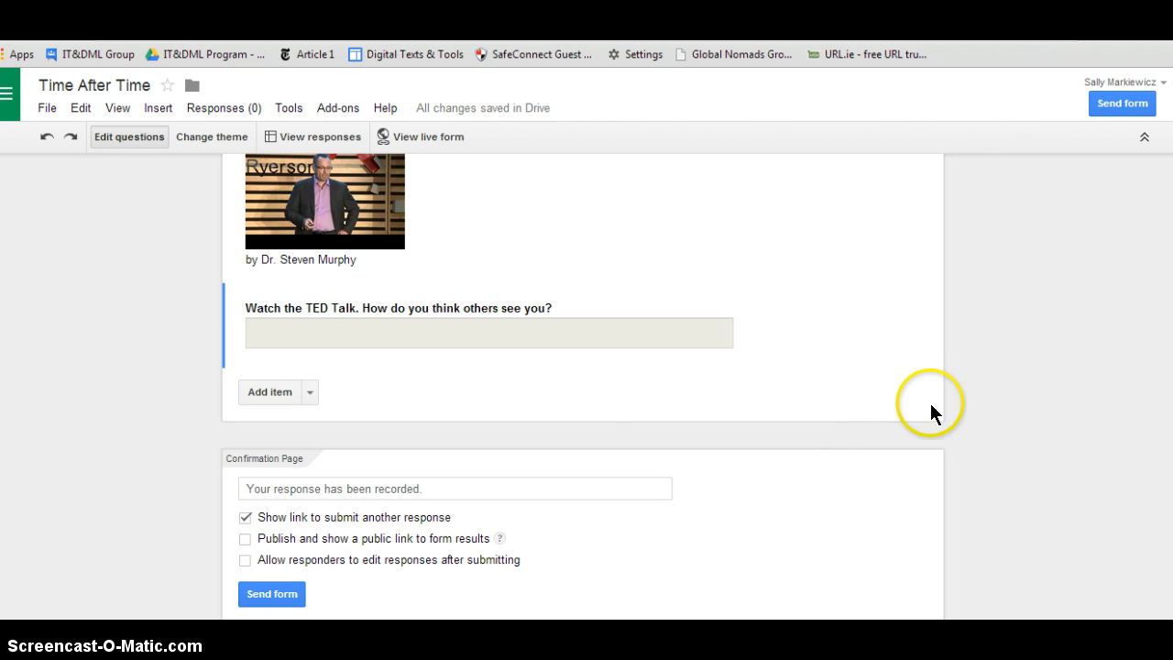
- Add a multiple choice question titled "What can you do to improve your "active listening" skills?"
{"action": "left_click", "coordinate": [262, 394]}
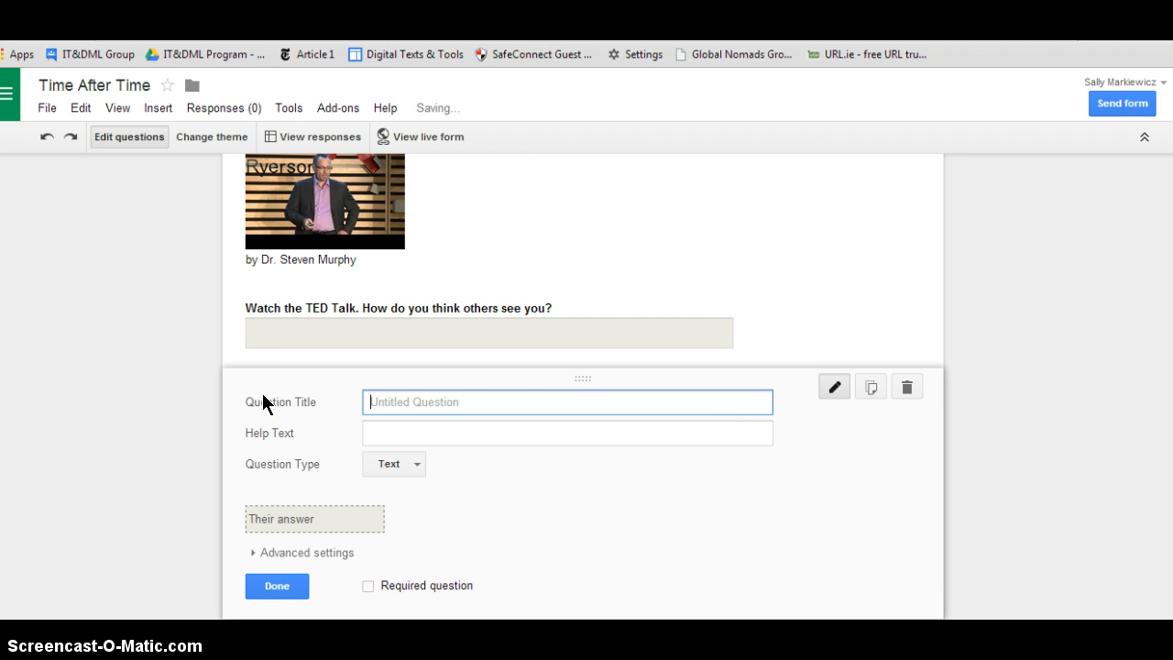
{"action": "type", "text": "Wh"}
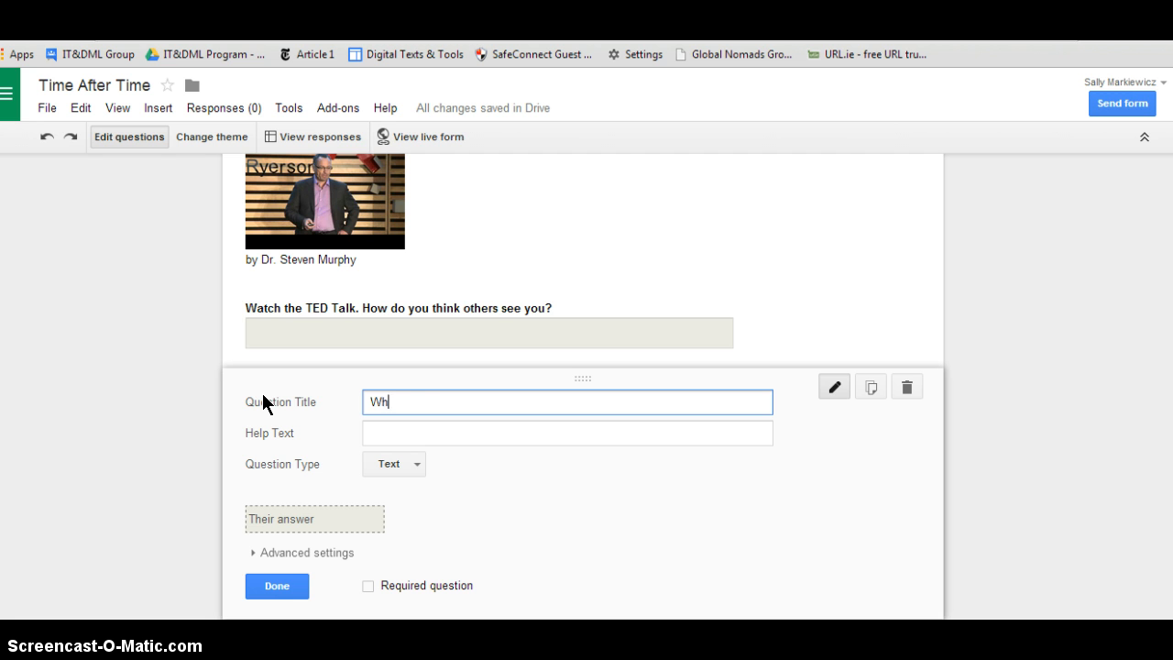
{"action": "type", "text": "at can you do to improve yo"}
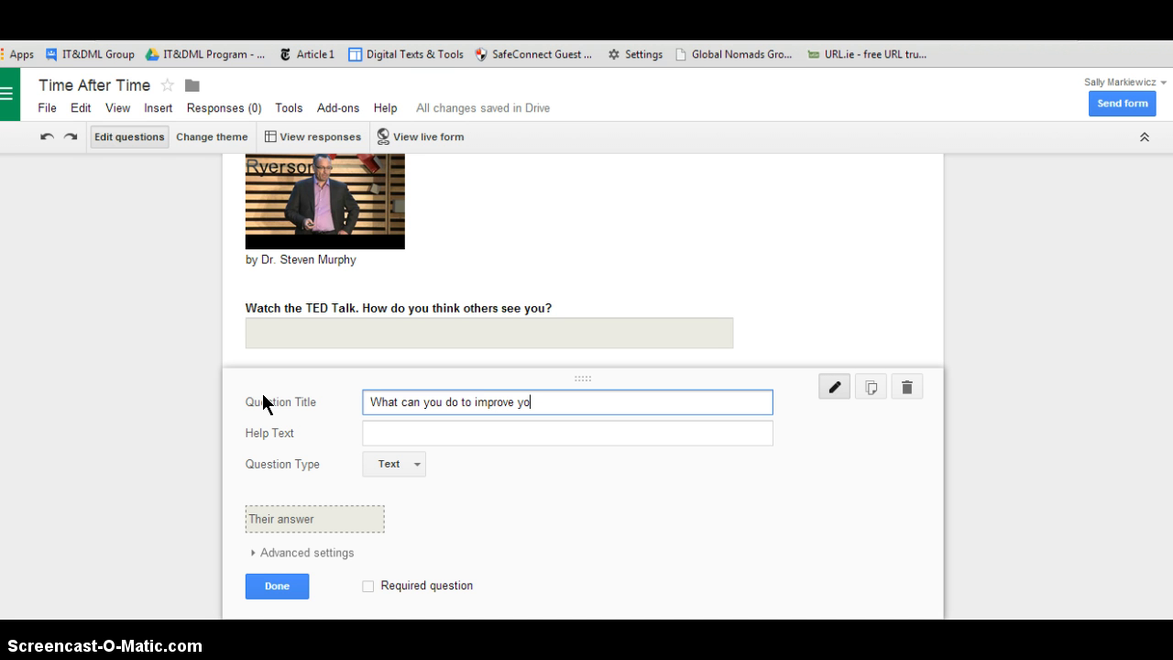
{"action": "type", "text": "ur \"active listening\" skills?"}
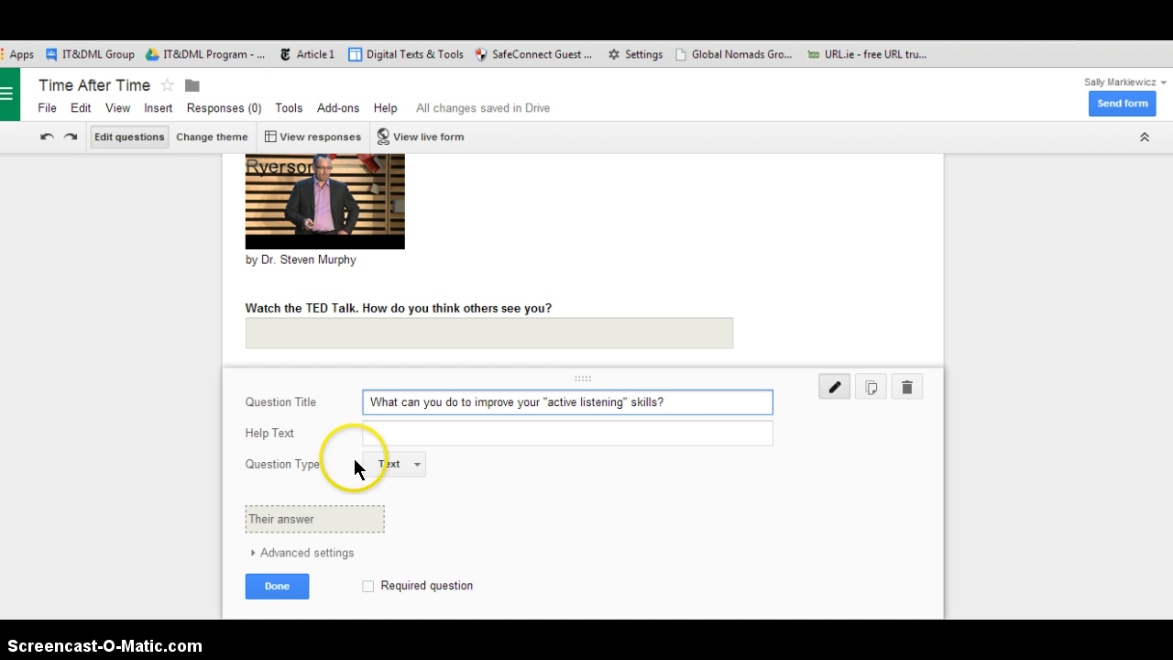
{"action": "left_click", "coordinate": [412, 466]}
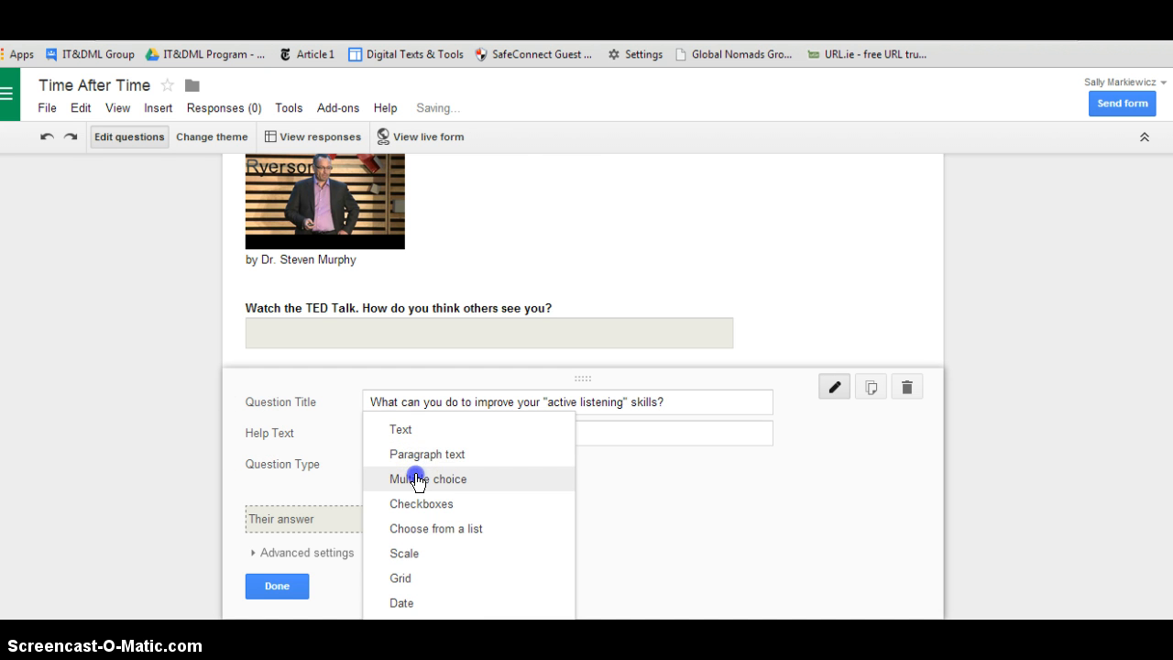
{"action": "left_click", "coordinate": [417, 480]}
- Enter "Listen like a cow" and "Use less technology" as the first two answer options
{"action": "left_click", "coordinate": [448, 508]}
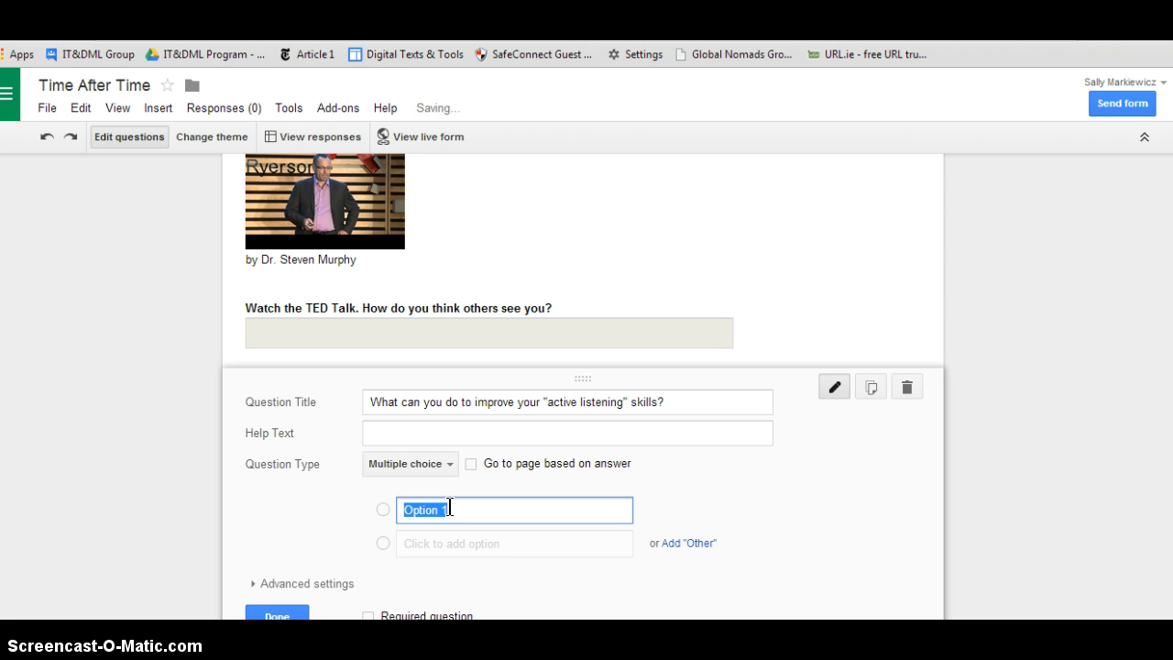
{"action": "type", "text": "Listen l"}
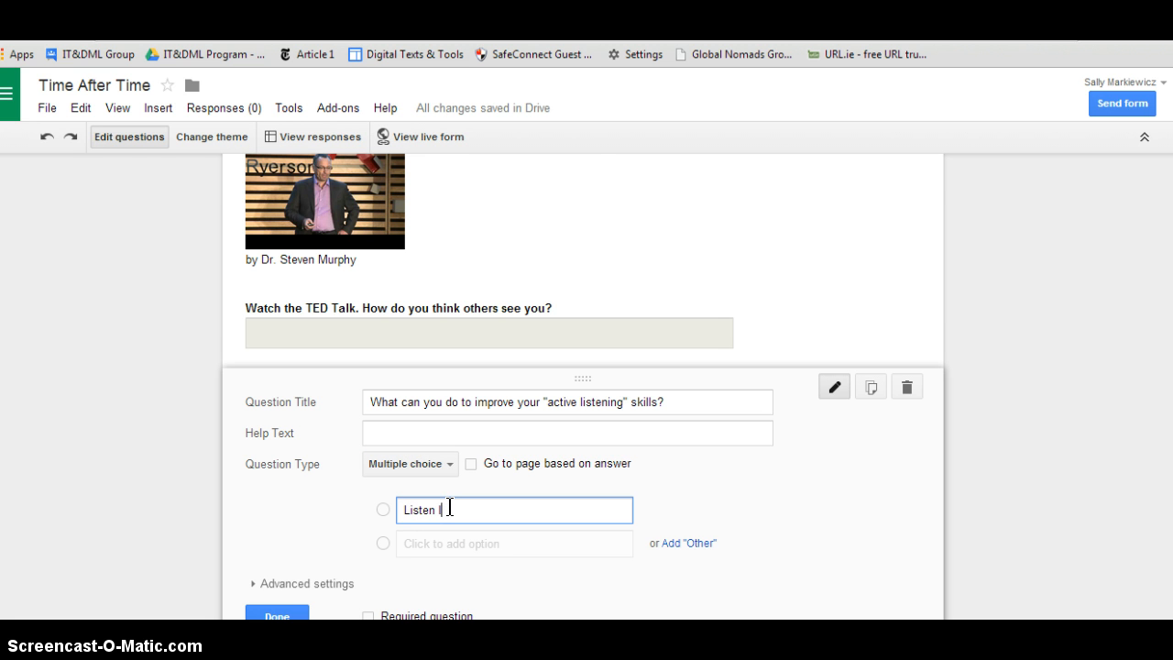
{"action": "type", "text": "ike a cow"}
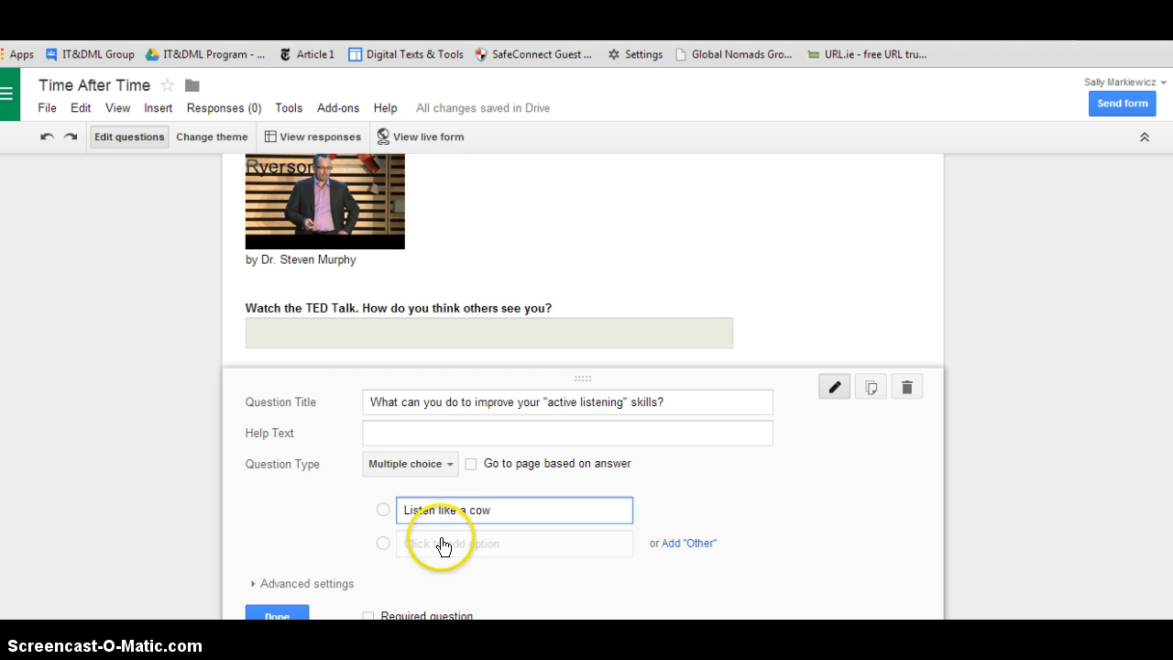
{"action": "left_click", "coordinate": [440, 545]}
{"action": "type", "text": "U"}
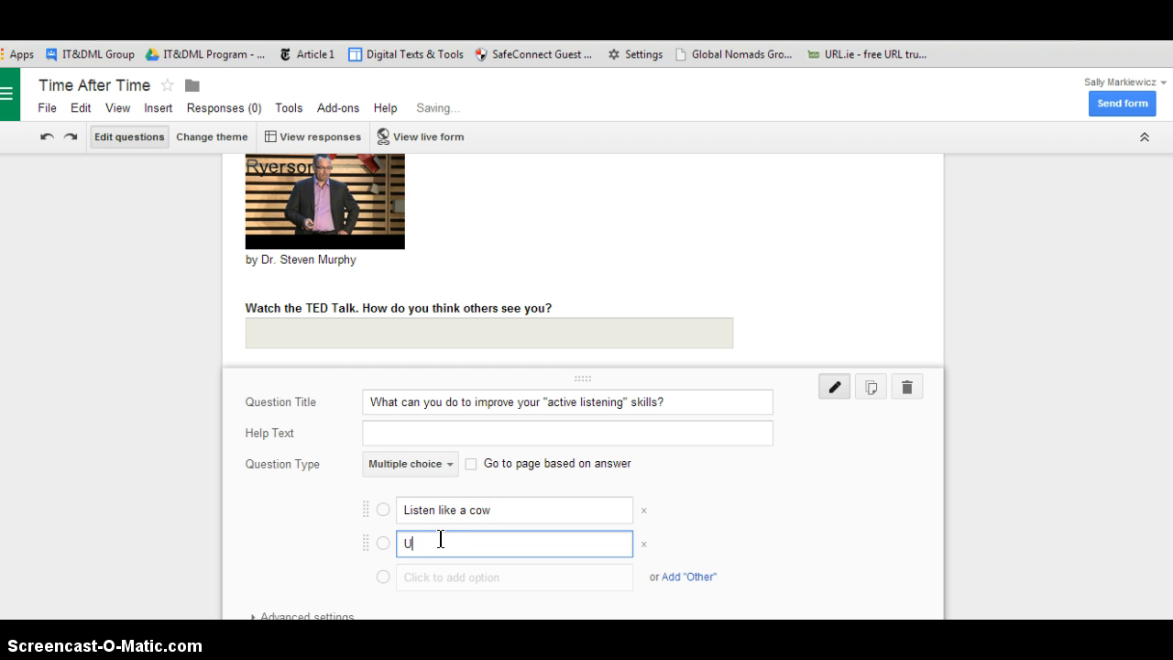
{"action": "type", "text": "se less te"}
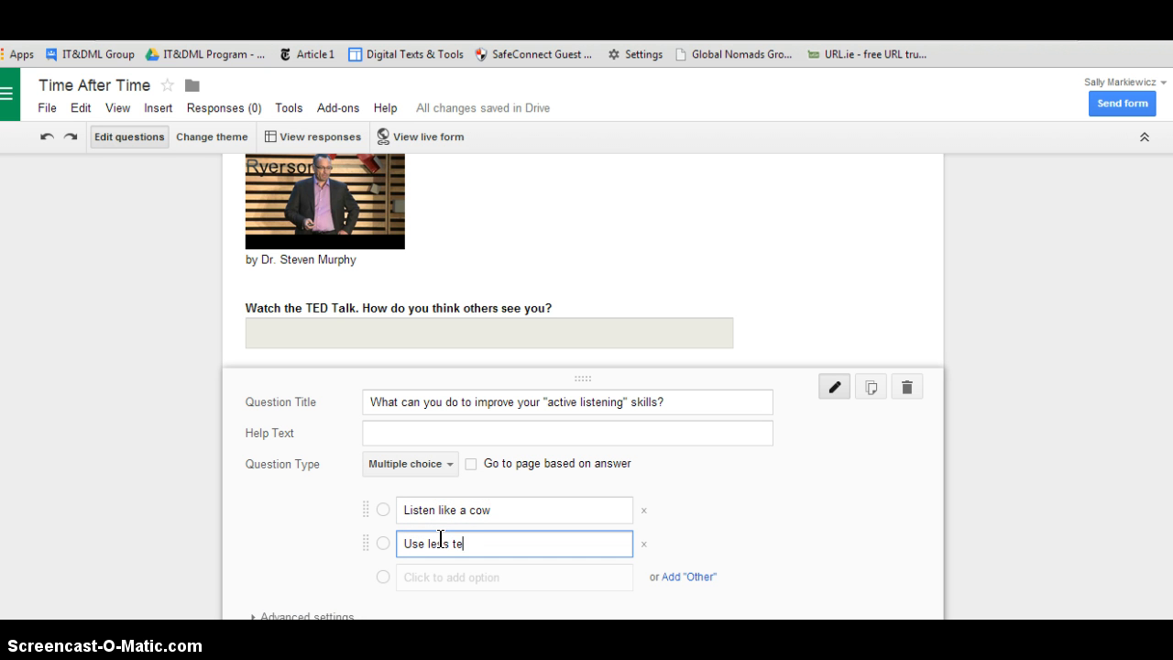
{"action": "type", "text": "chnology"}
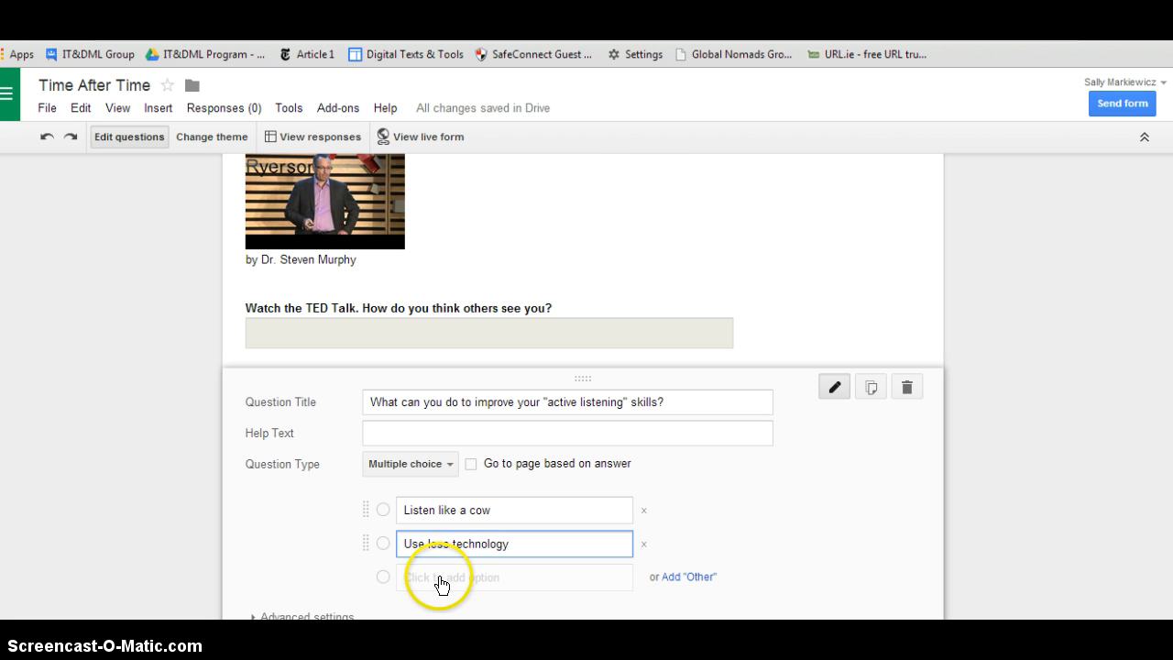
- Add the answer options "Use technology discreetly" and "None of the above", and finish editing the question
{"action": "left_click", "coordinate": [440, 584]}
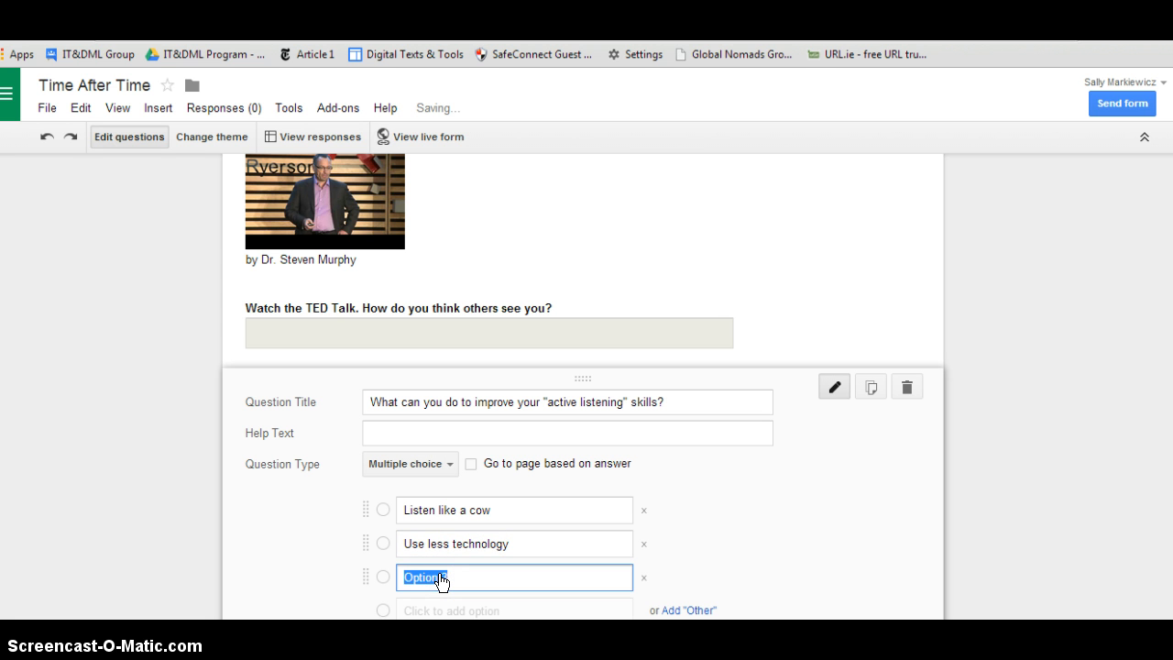
{"action": "type", "text": "Use e"}
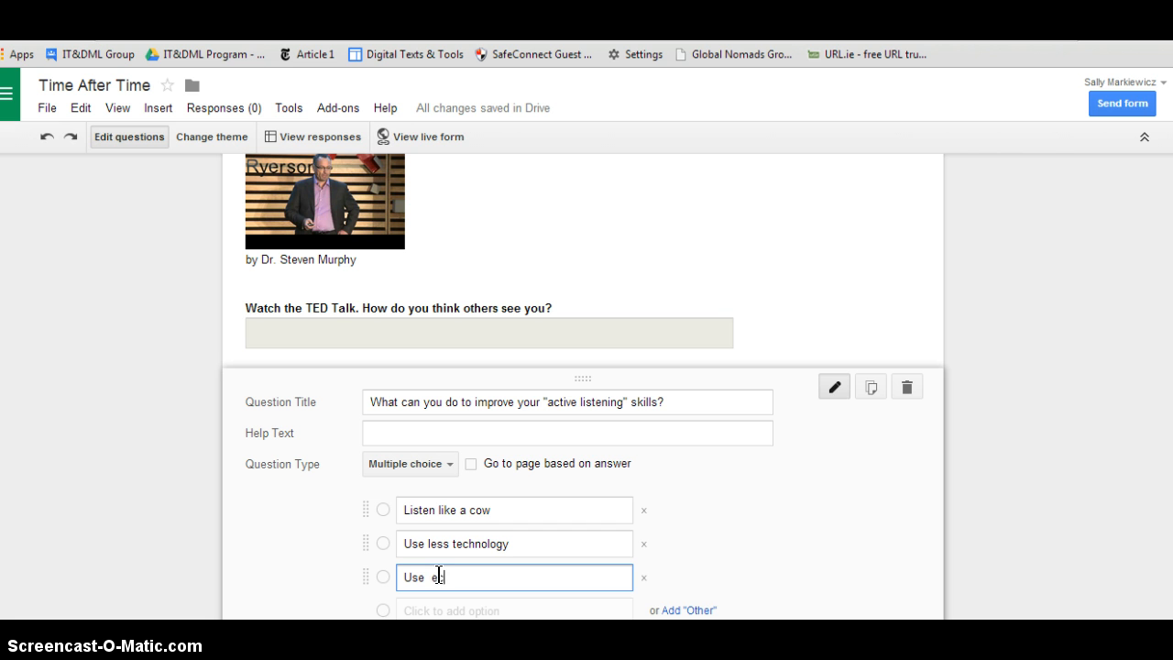
{"action": "key", "text": "BackSpace"}
{"action": "type", "text": "technology discreetly"}
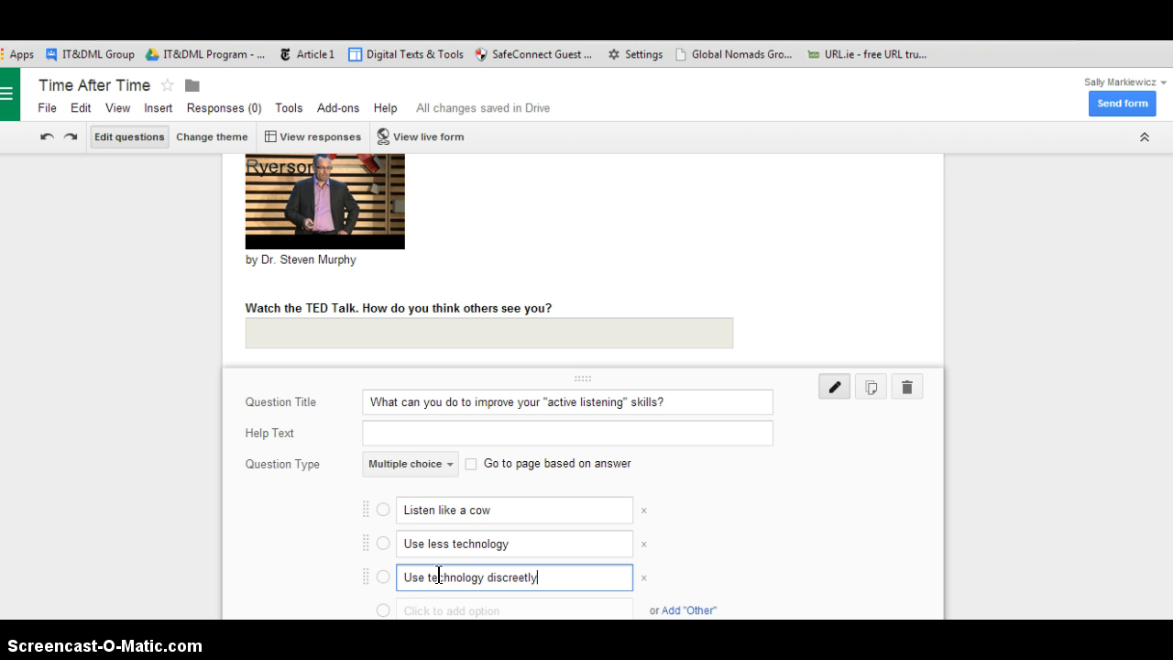
{"action": "left_click", "coordinate": [445, 610]}
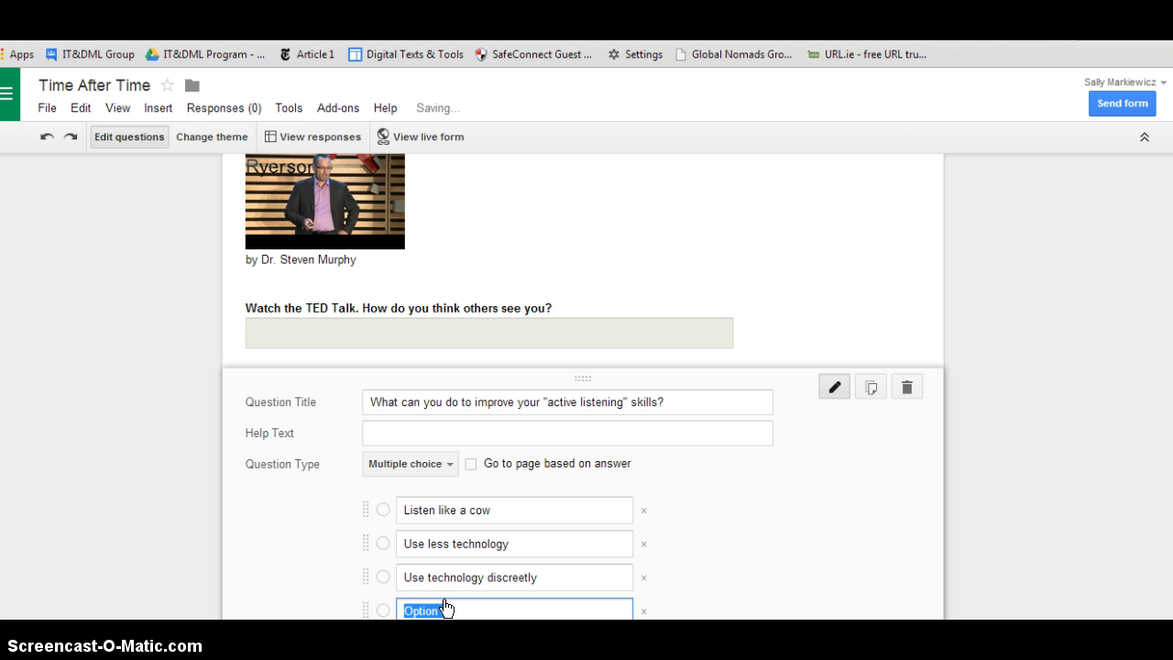
{"action": "type", "text": "Non"}
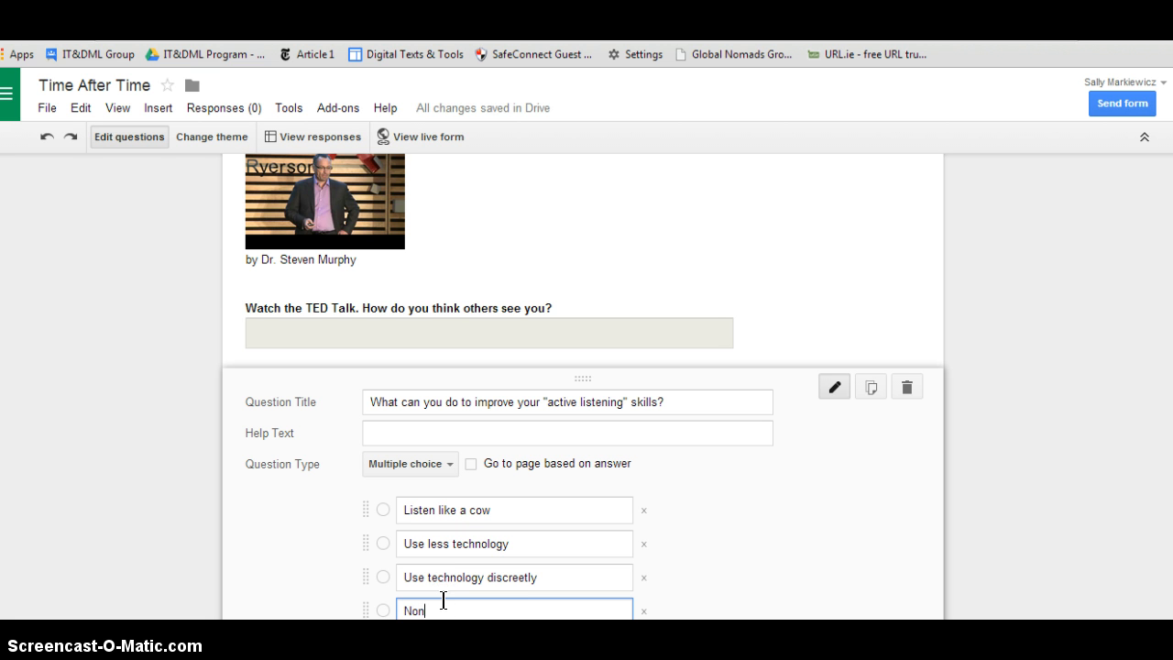
{"action": "type", "text": "e of the above"}
{"action": "scroll", "coordinate": [467, 480], "scroll_direction": "down", "scroll_amount": 3}
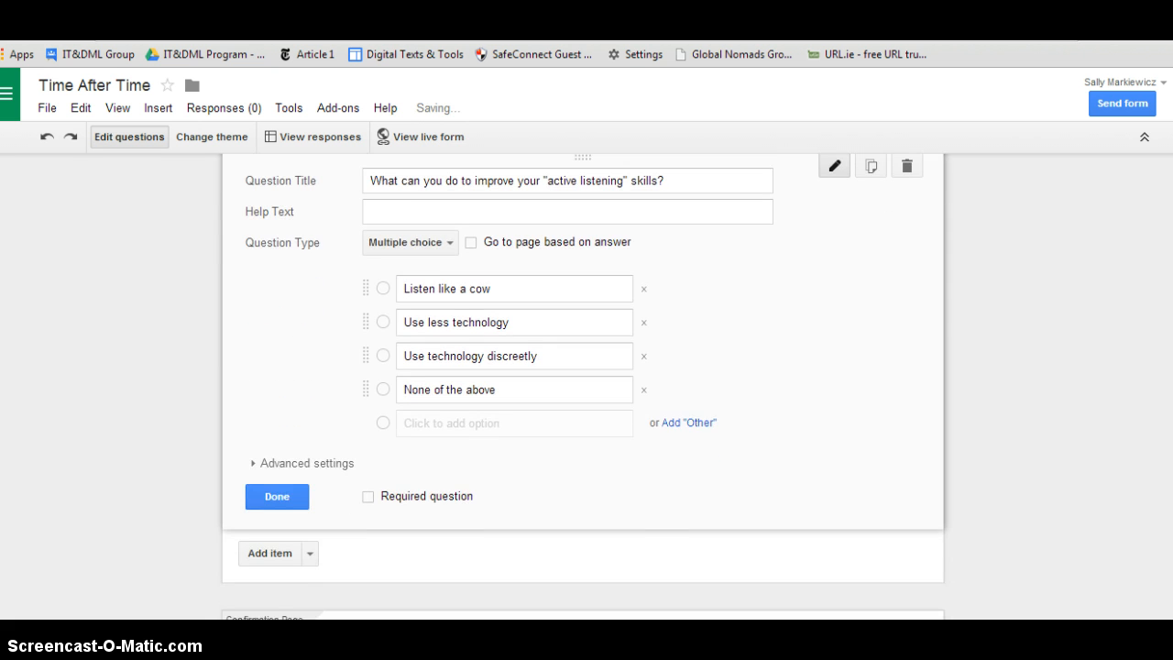
{"action": "left_click", "coordinate": [284, 490]}
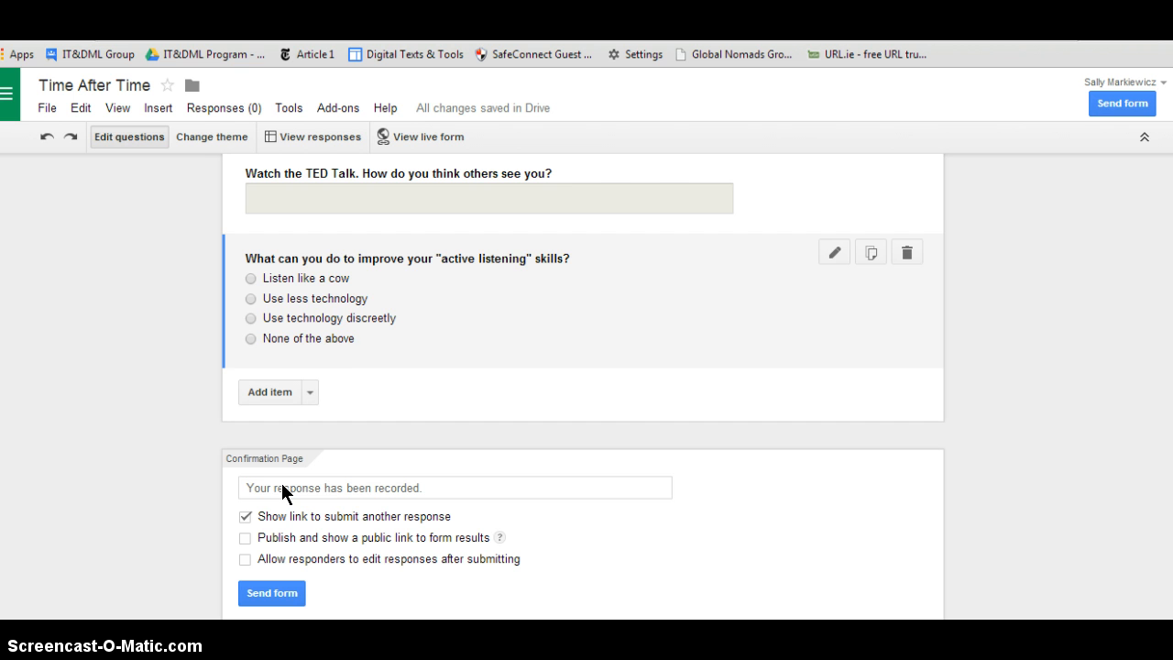
{"action": "left_click", "coordinate": [284, 491]}
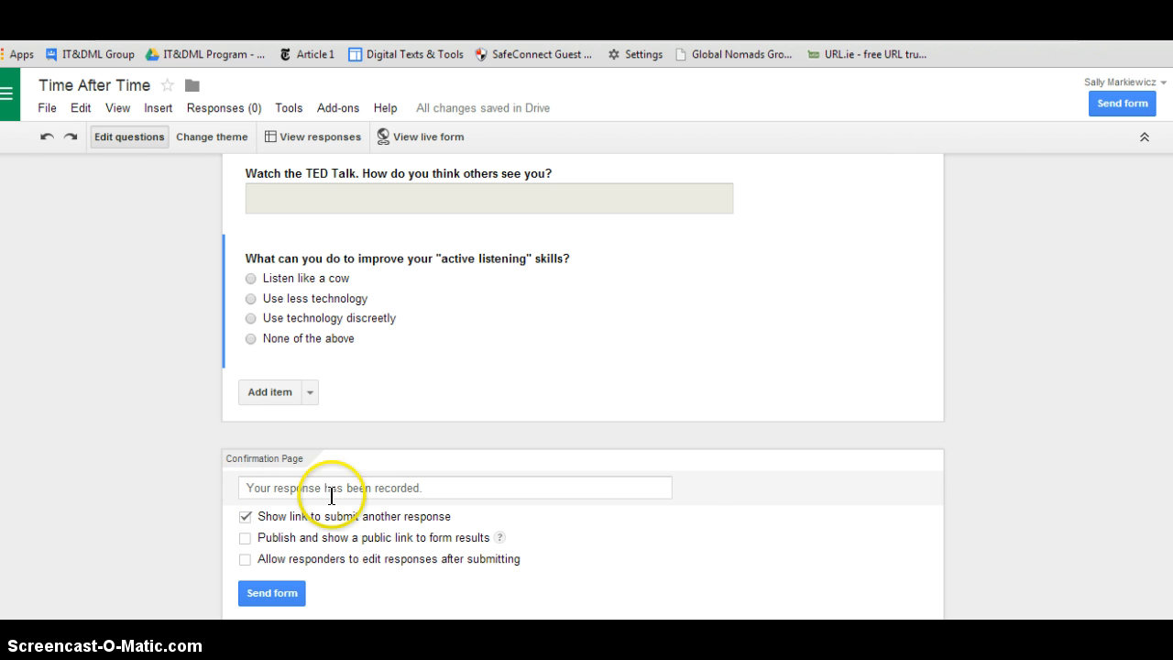
- Open the live form and review its questions and embedded video as respondents see them
{"action": "scroll", "coordinate": [1172, 559], "scroll_direction": "up", "scroll_amount": 15}
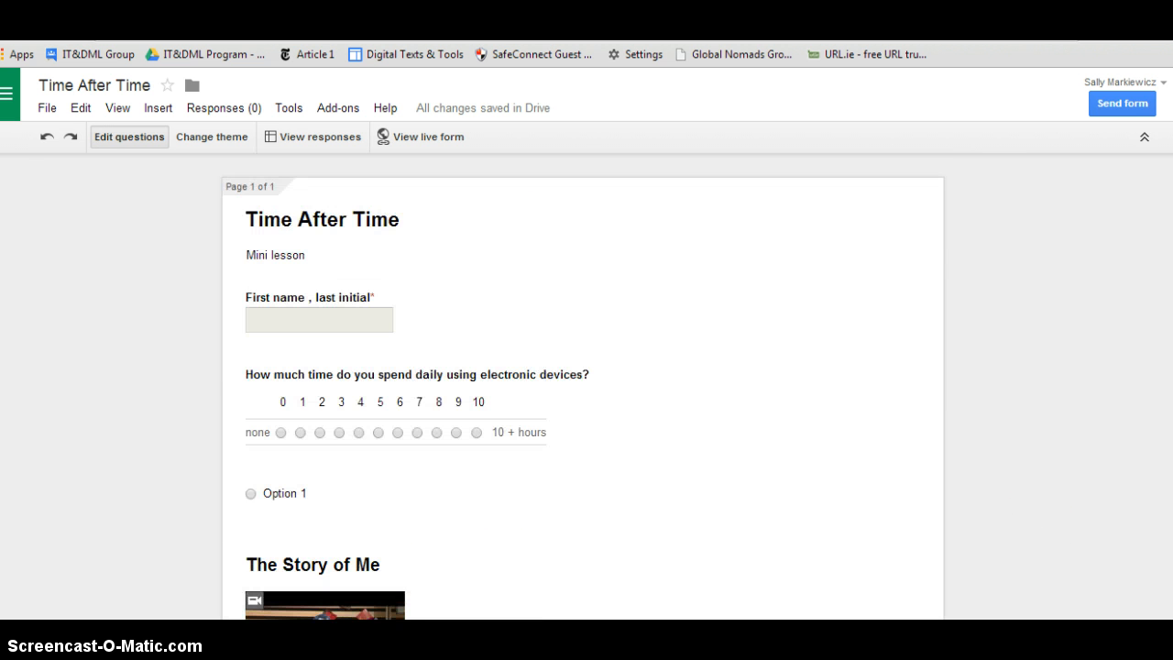
{"action": "left_click", "coordinate": [447, 137]}
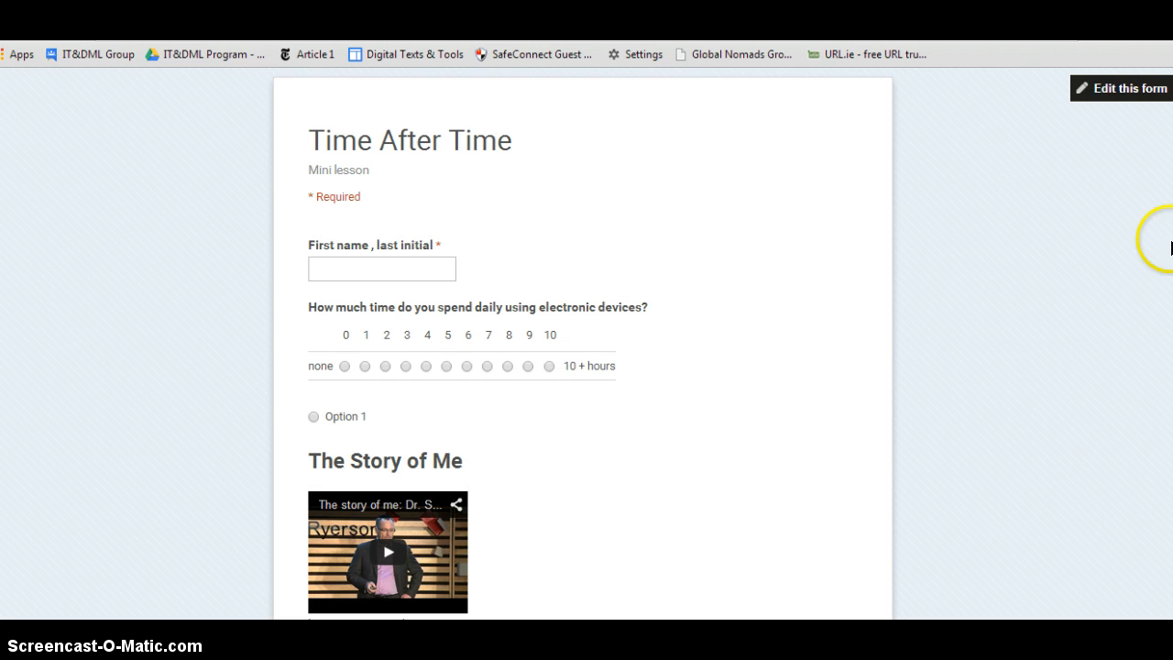
{"action": "scroll", "coordinate": [1160, 240], "scroll_direction": "down", "scroll_amount": 3}
{"action": "scroll", "coordinate": [583, 367], "scroll_direction": "down", "scroll_amount": 3}
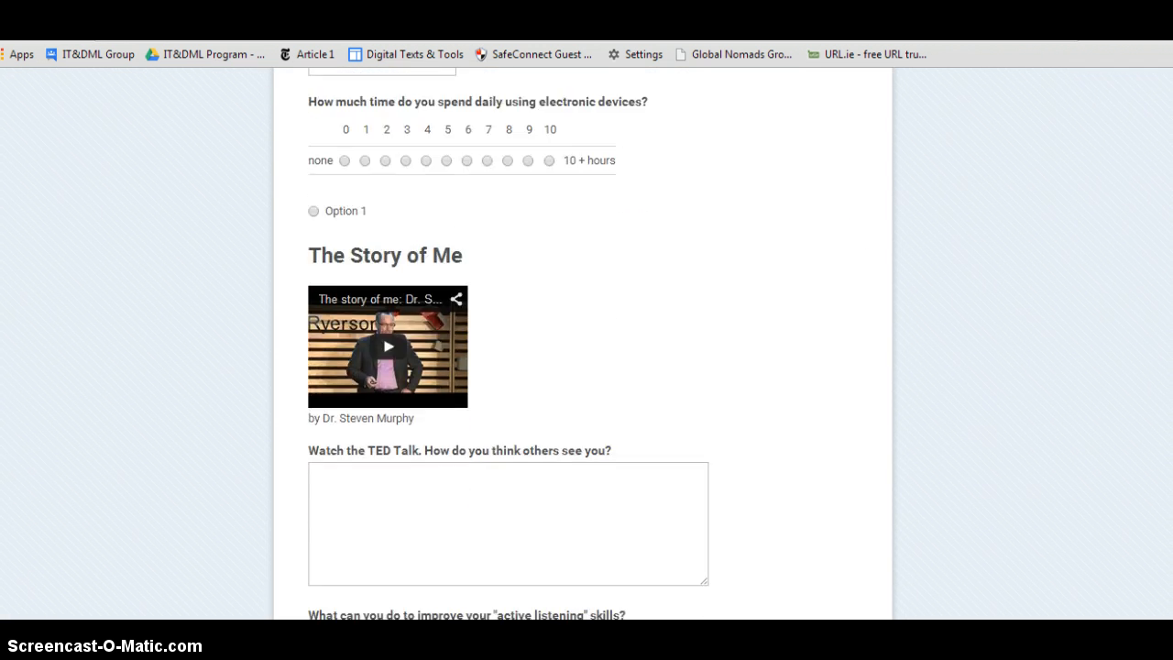
{"action": "scroll", "coordinate": [583, 367], "scroll_direction": "up", "scroll_amount": 1}
{"action": "scroll", "coordinate": [583, 367], "scroll_direction": "up", "scroll_amount": 1}
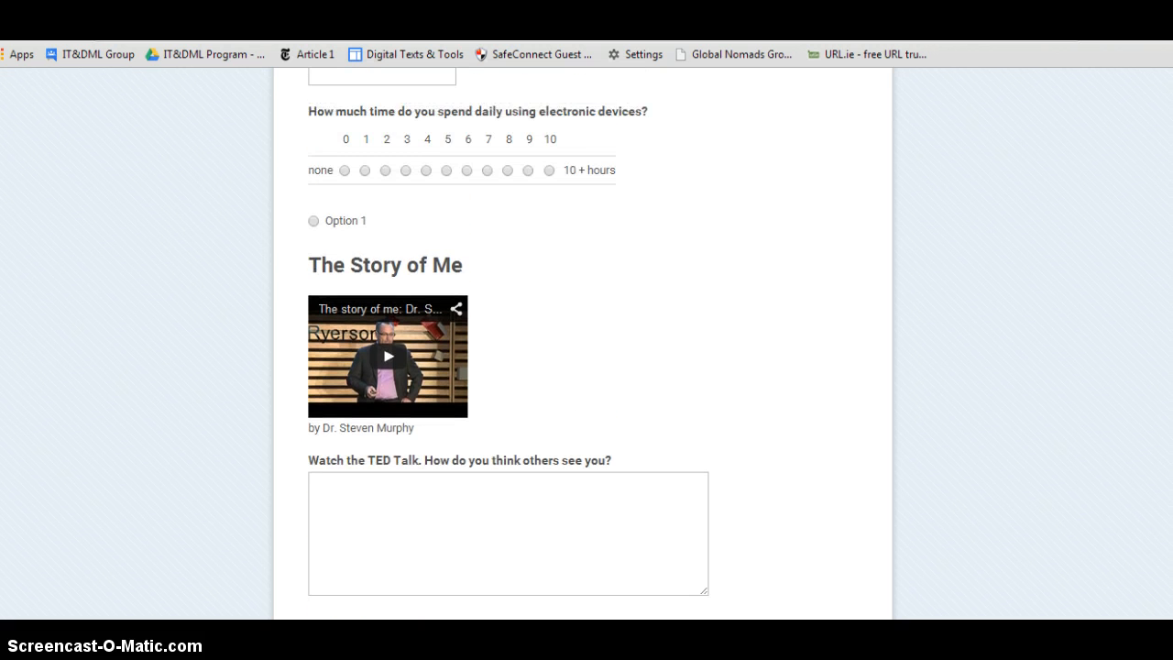
{"action": "scroll", "coordinate": [583, 366], "scroll_direction": "down", "scroll_amount": 1}
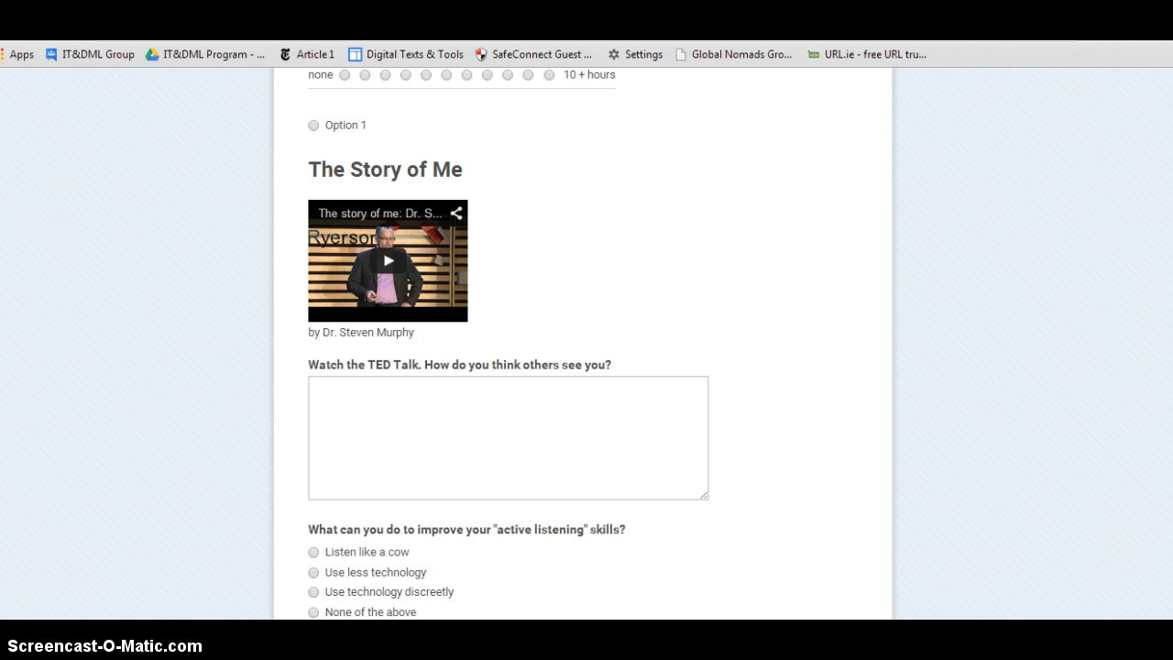
- Return from the live form to editing and apply the Farm Life theme to the form
{"action": "scroll", "coordinate": [583, 367], "scroll_direction": "up", "scroll_amount": 2}
{"action": "scroll", "coordinate": [583, 367], "scroll_direction": "up", "scroll_amount": 1}
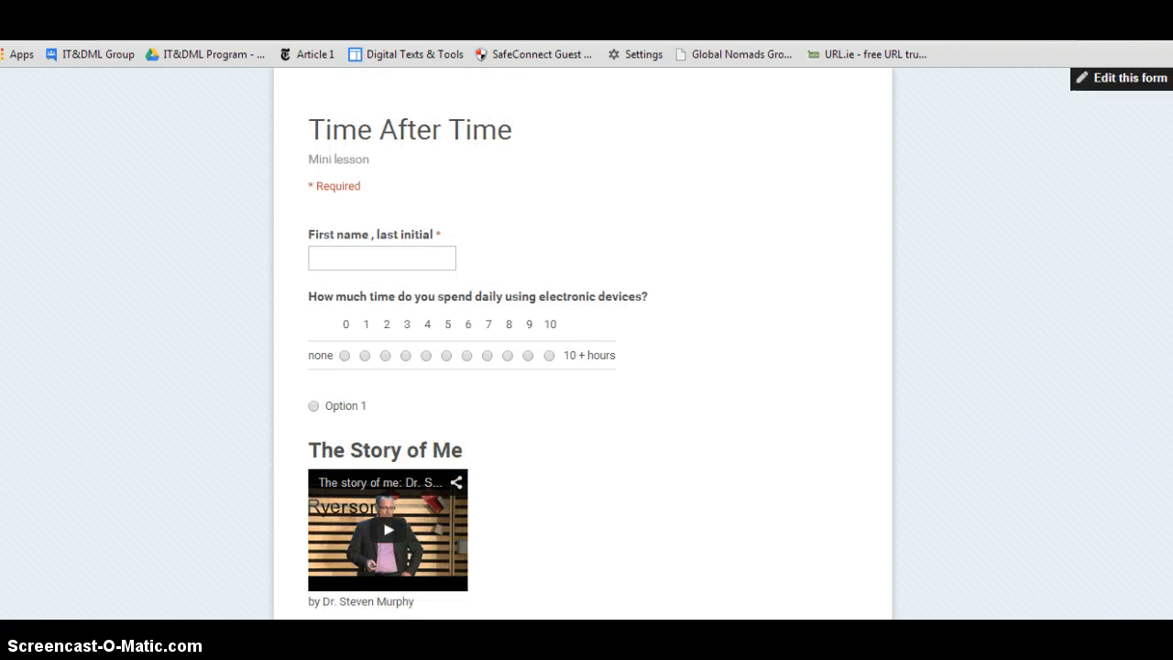
{"action": "left_click", "coordinate": [1101, 89]}
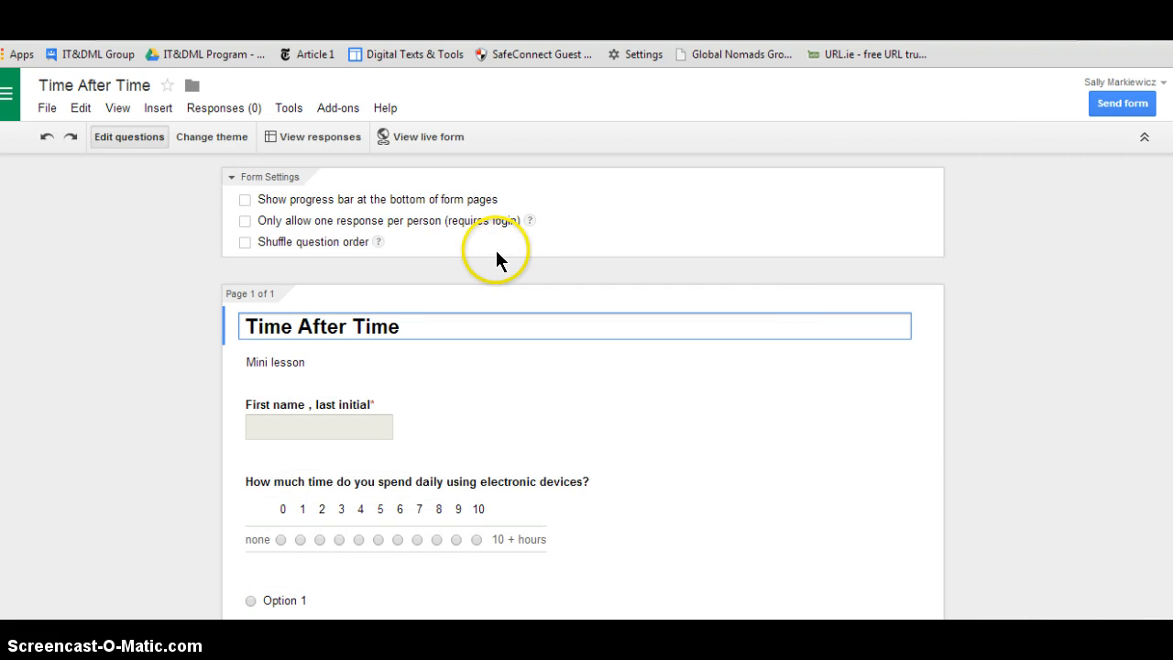
{"action": "left_click", "coordinate": [207, 137]}
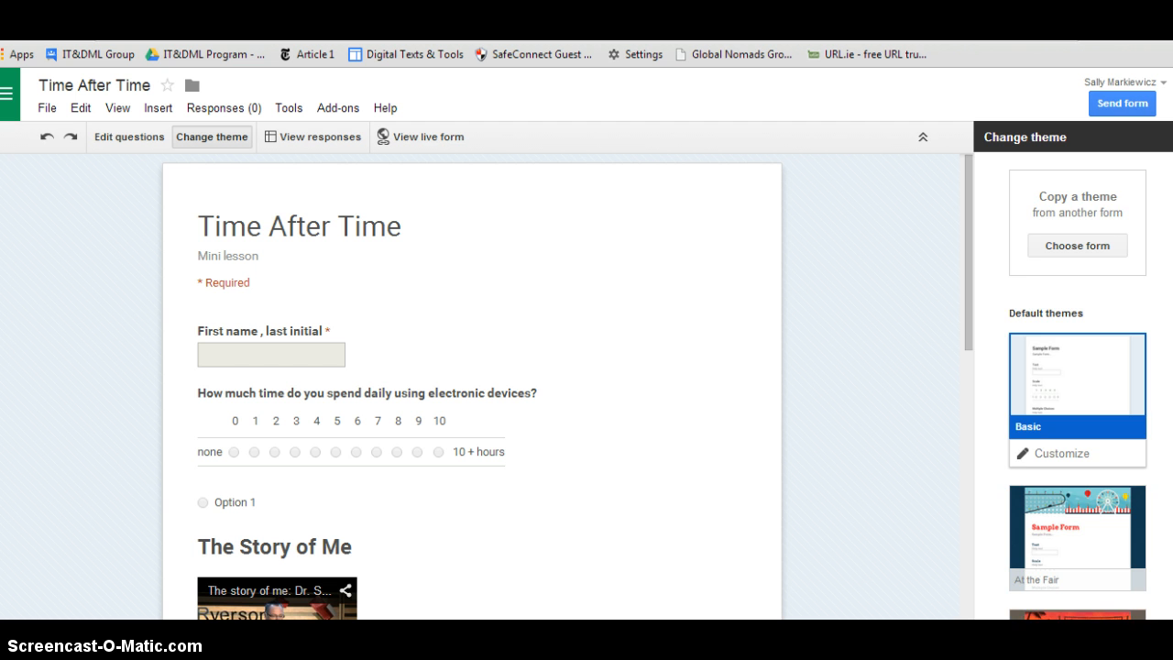
{"action": "scroll", "coordinate": [1078, 385], "scroll_direction": "down", "scroll_amount": 3}
{"action": "scroll", "coordinate": [1078, 385], "scroll_direction": "down", "scroll_amount": 7}
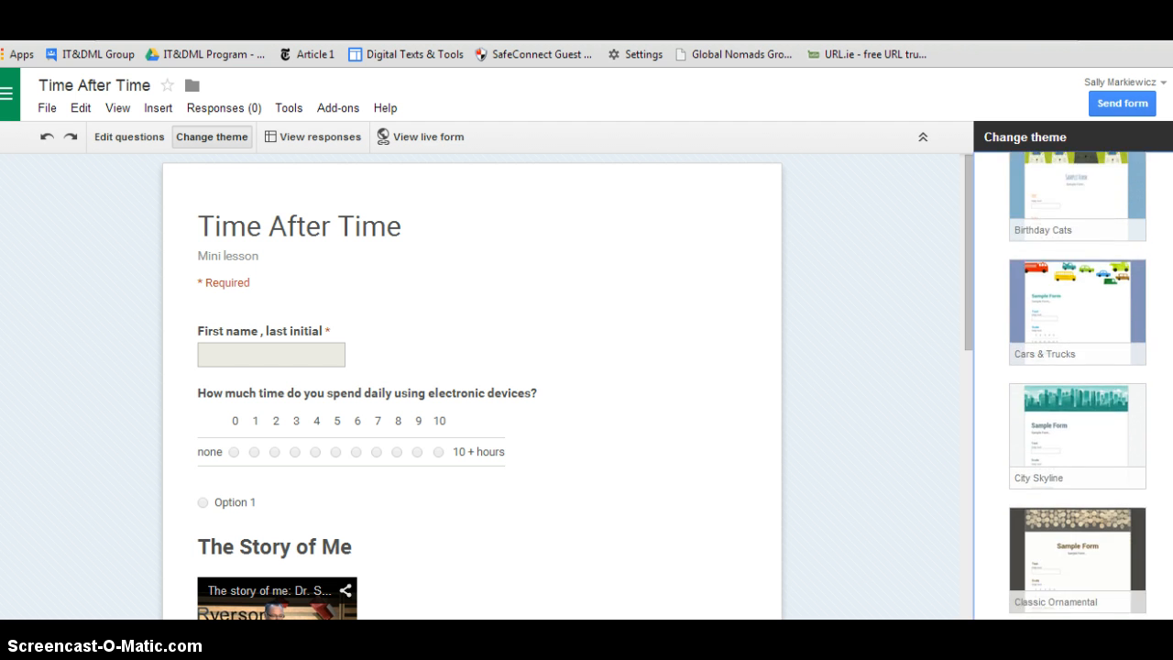
{"action": "scroll", "coordinate": [1063, 416], "scroll_direction": "down", "scroll_amount": 1}
{"action": "left_click", "coordinate": [1063, 415]}
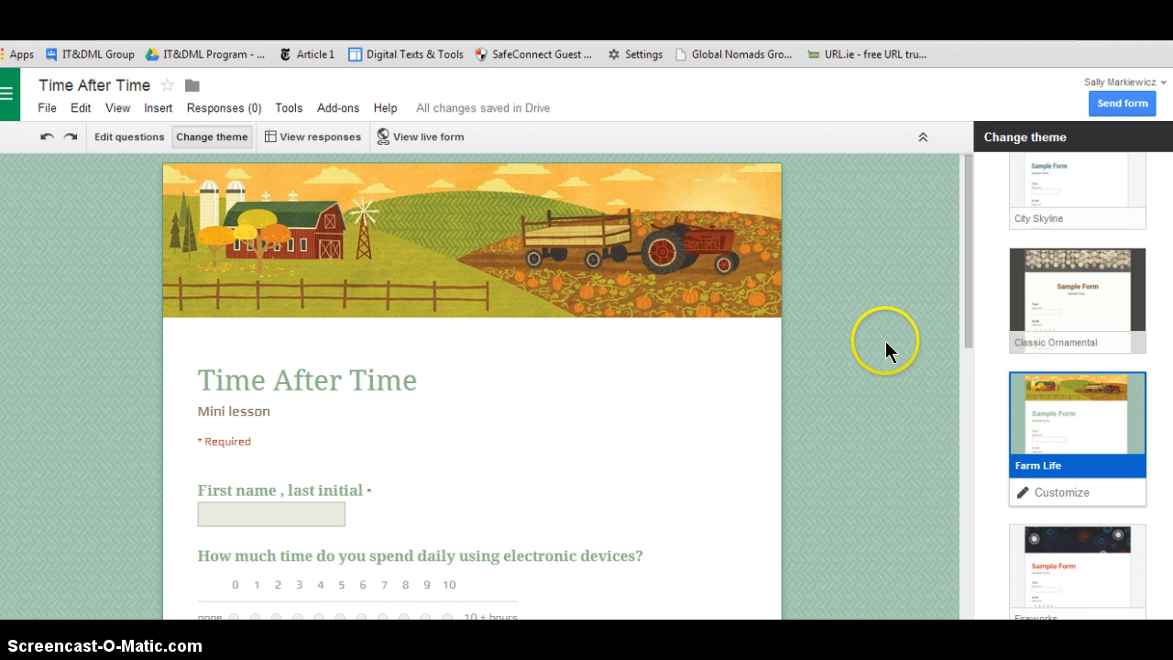
- Review the form's collaborator sharing settings and the field for inviting people, and close them without inviting anyone
{"action": "left_click", "coordinate": [44, 108]}
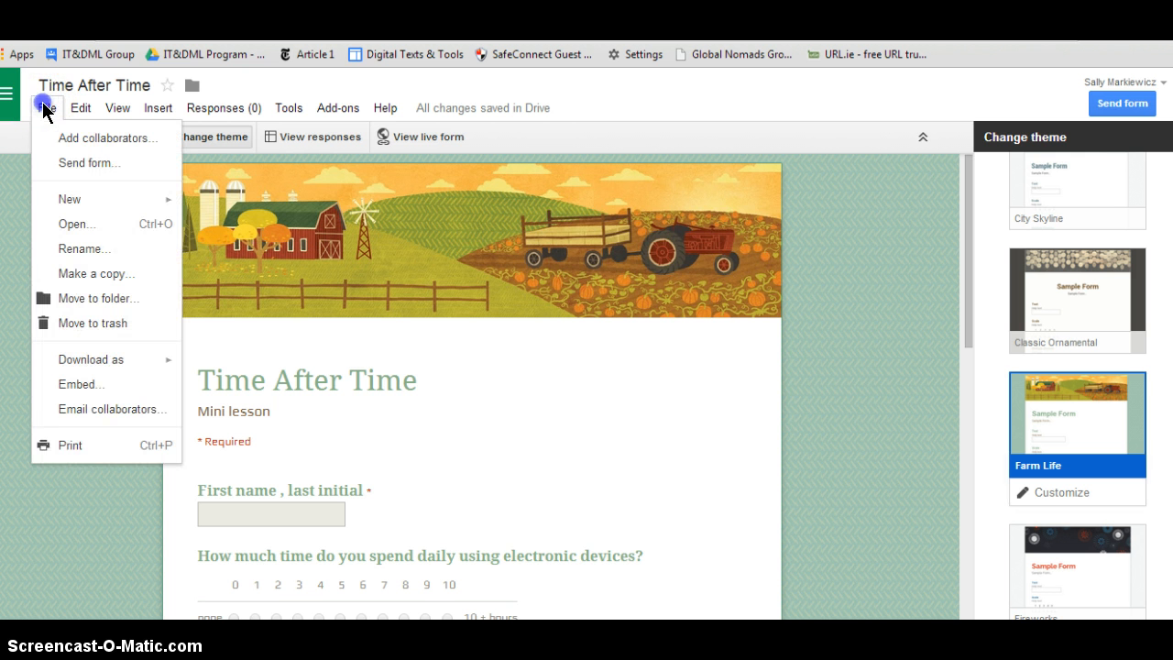
{"action": "left_click", "coordinate": [79, 137]}
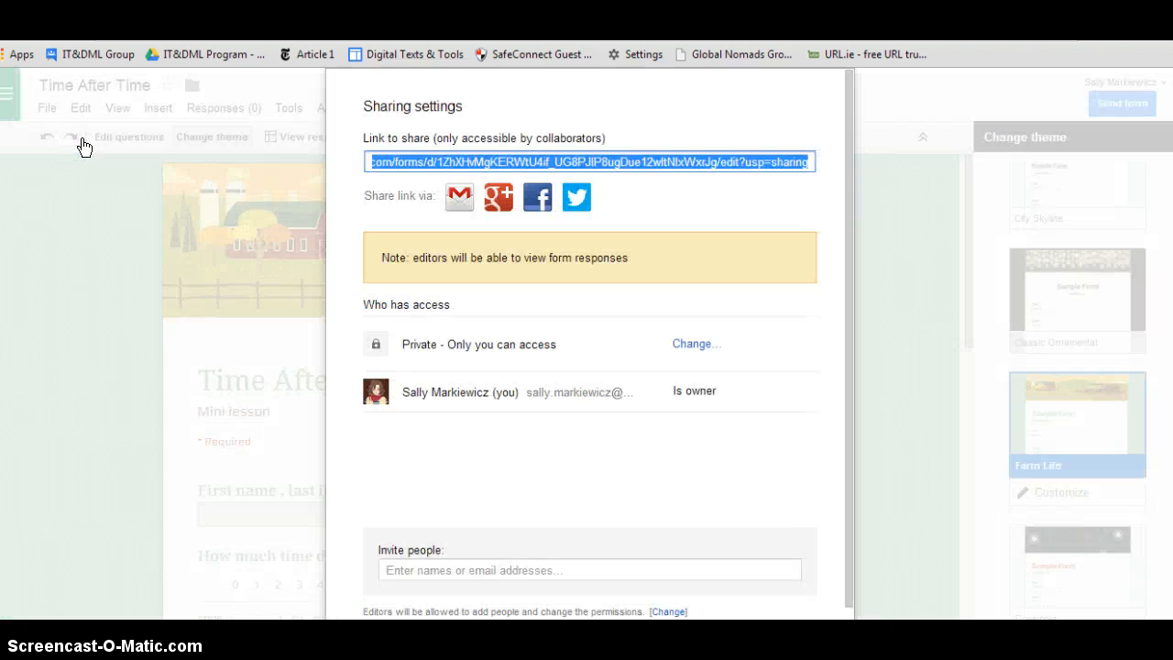
{"action": "left_click", "coordinate": [417, 570]}
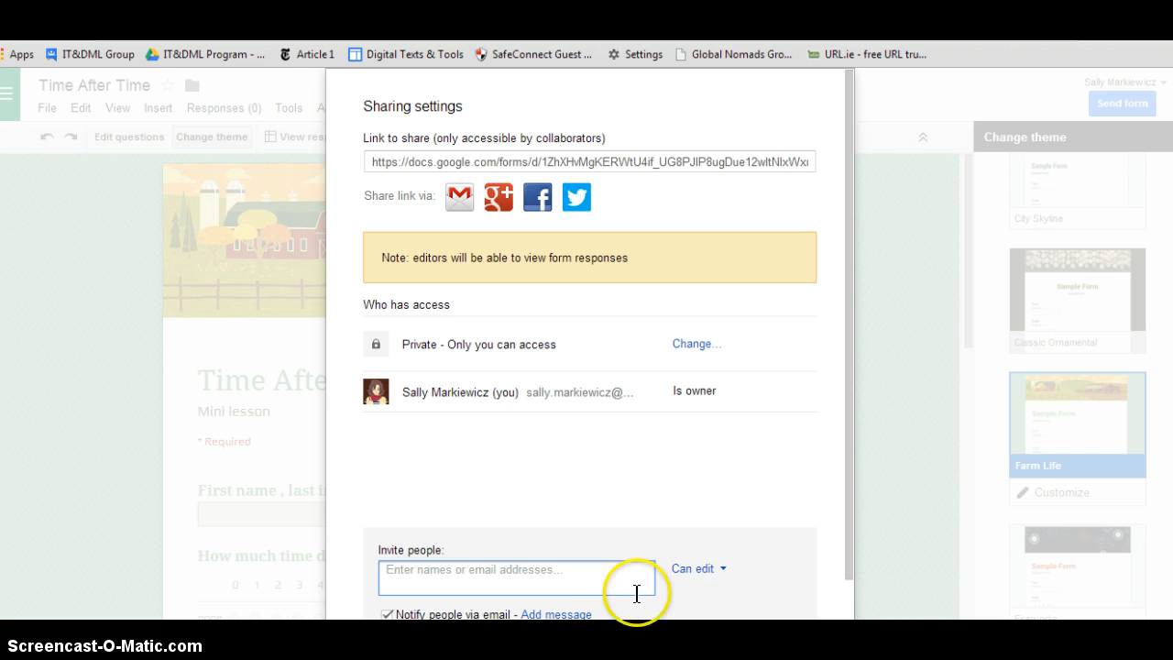
{"action": "scroll", "coordinate": [590, 366], "scroll_direction": "down", "scroll_amount": 1}
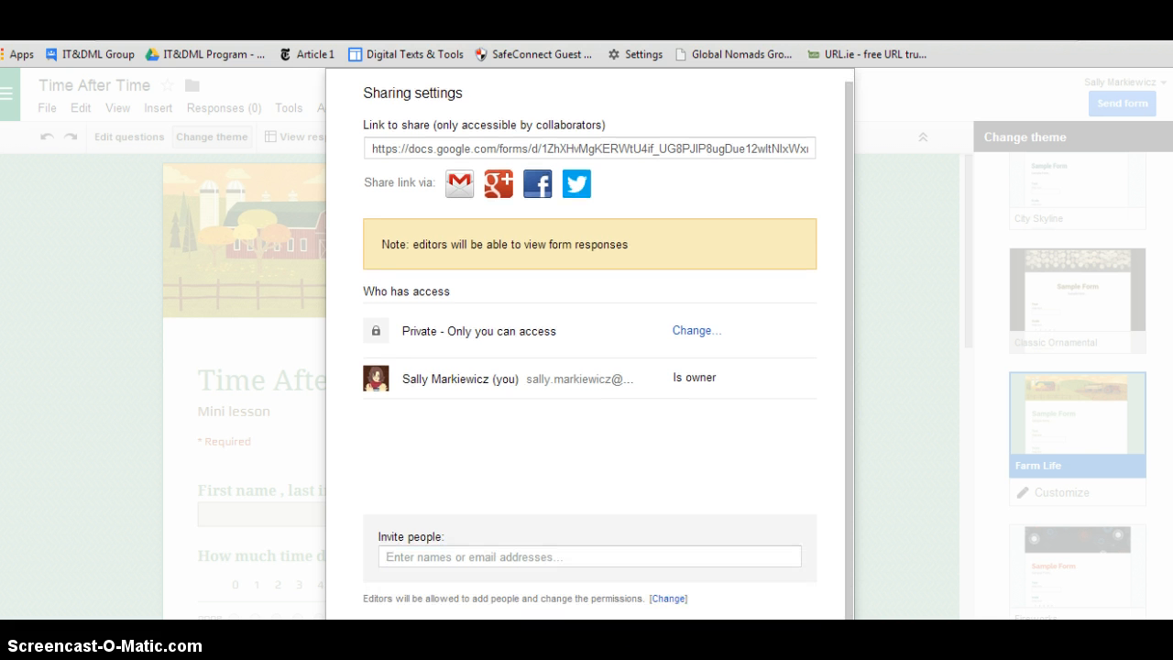
{"action": "key", "text": "Escape"}
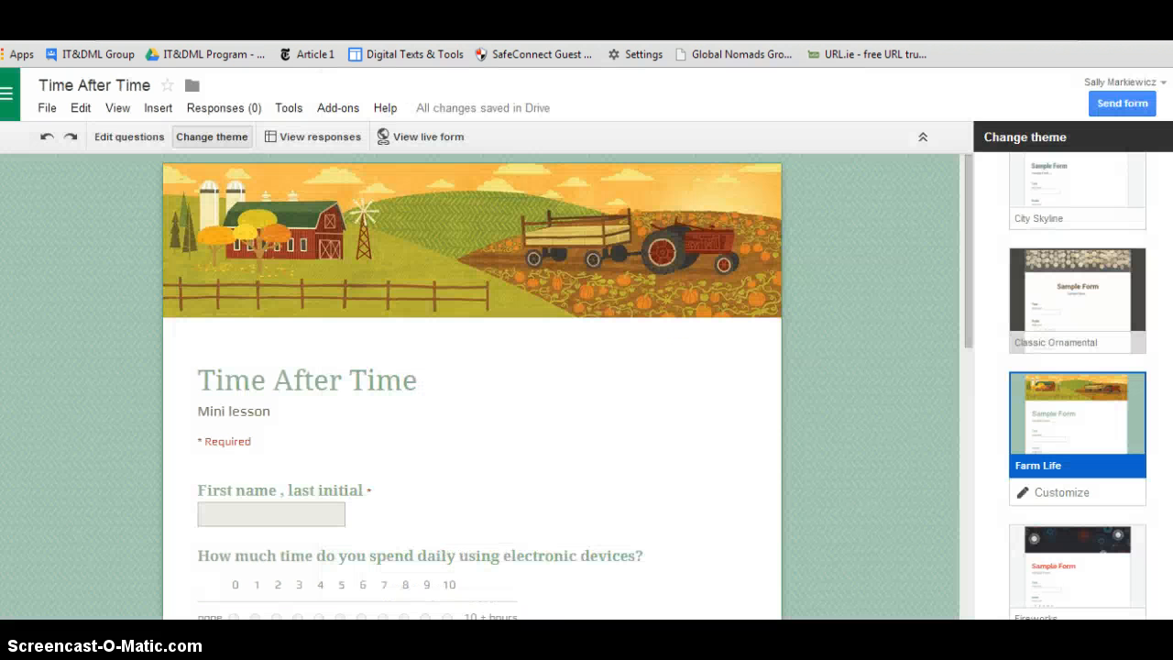
- Open the options for sending the form, switch the share link to a short URL, and close them
{"action": "left_click", "coordinate": [1117, 104]}
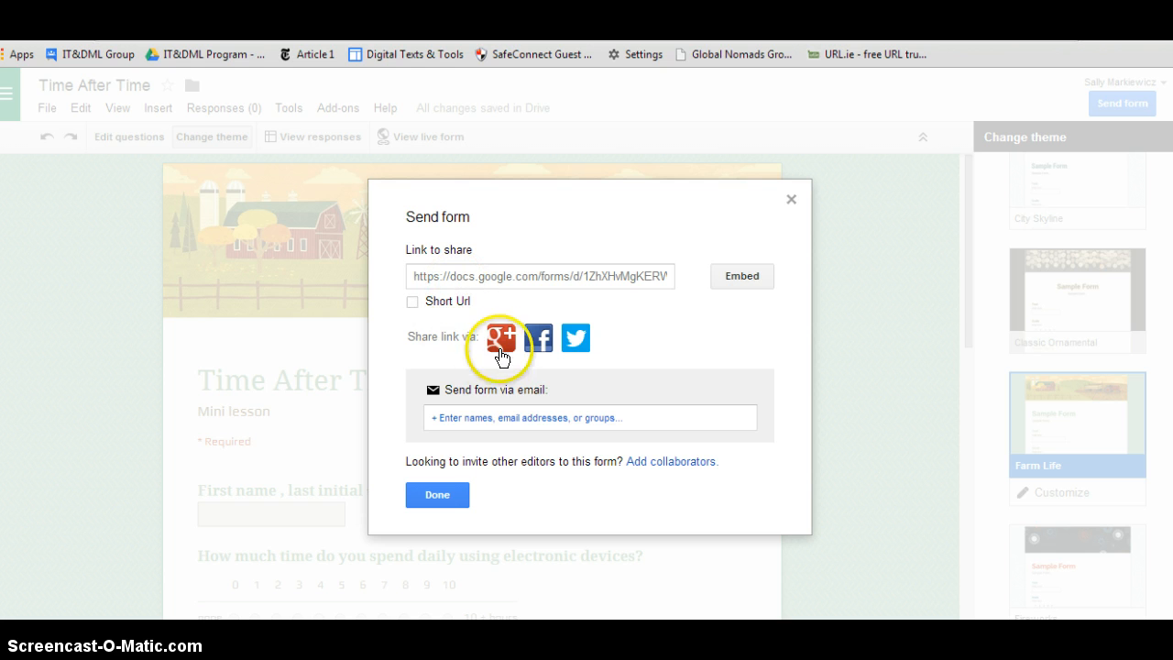
{"action": "left_click", "coordinate": [412, 302]}
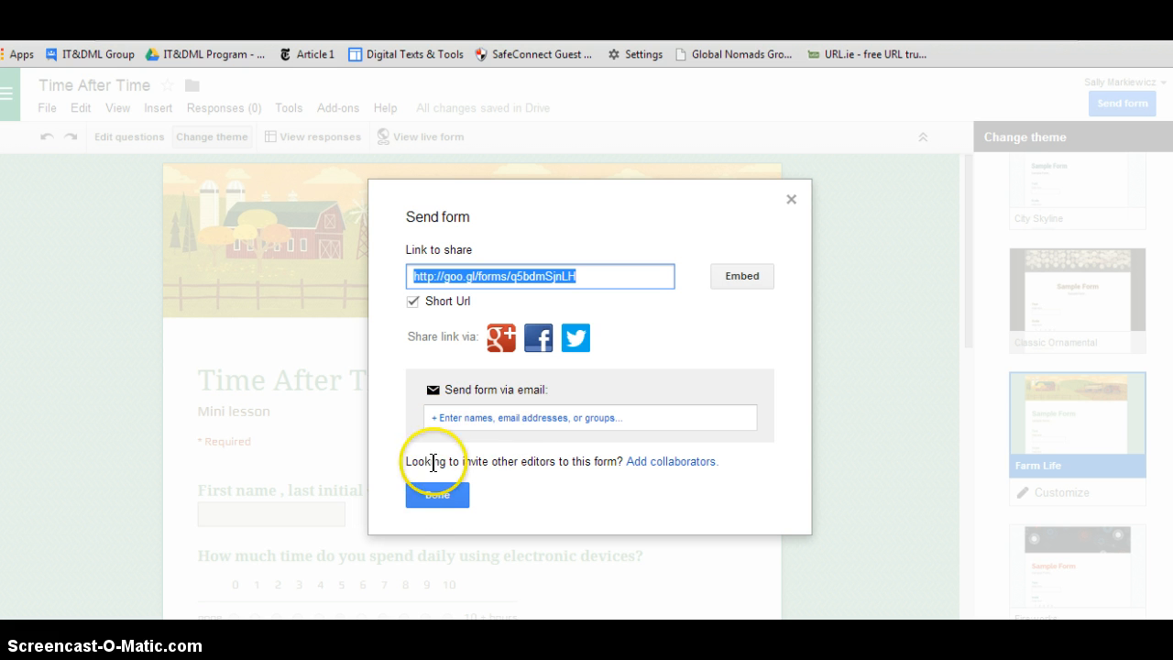
{"action": "left_click_drag", "start_coordinate": [502, 415], "coordinate": [469, 468]}
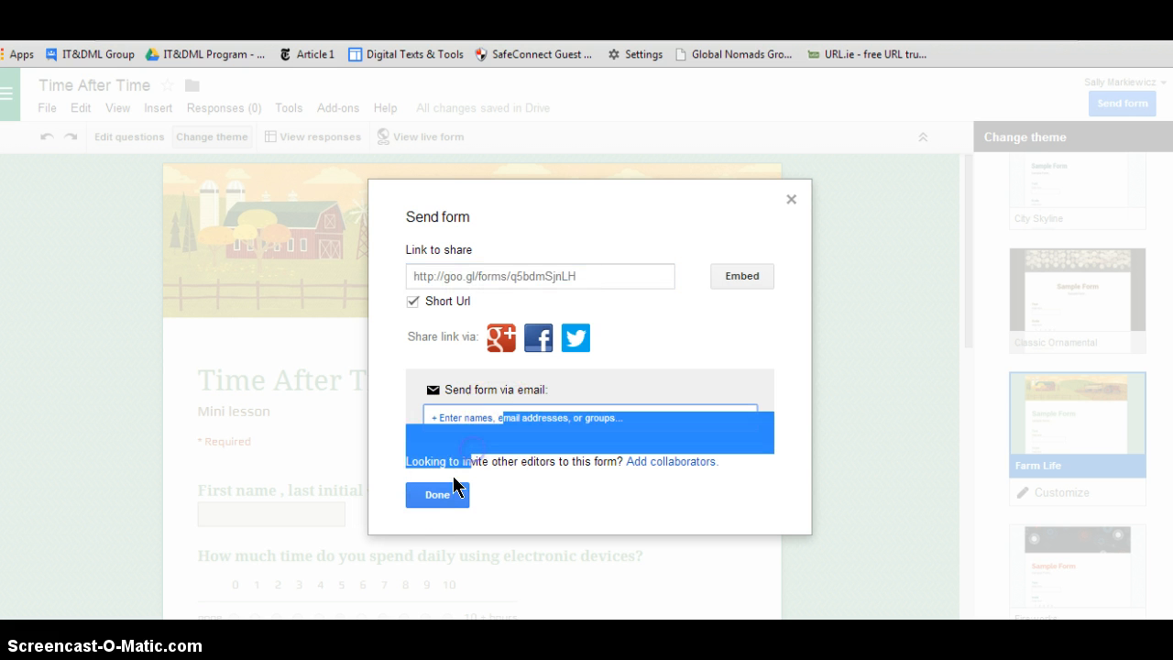
{"action": "left_click", "coordinate": [793, 202]}
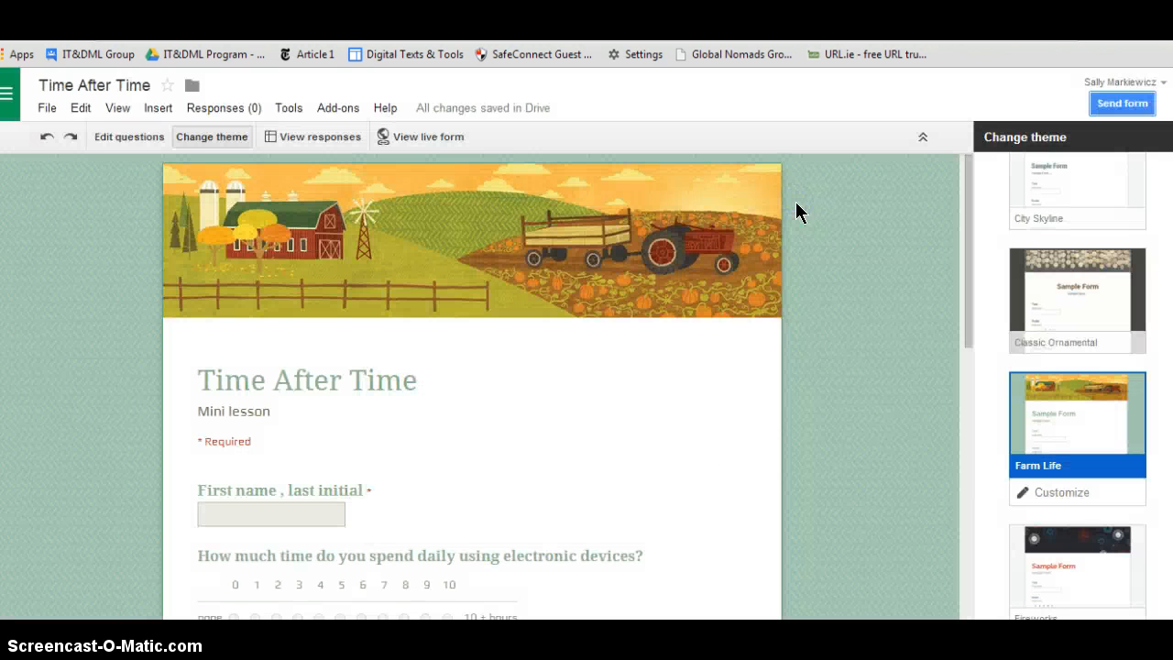
{"action": "left_click", "coordinate": [784, 207]}
- View the form's response spreadsheet, and open "LMS Quiz based on the reading (Responses)" from the EDUC 7722 Drive folder
{"action": "left_click", "coordinate": [288, 130]}
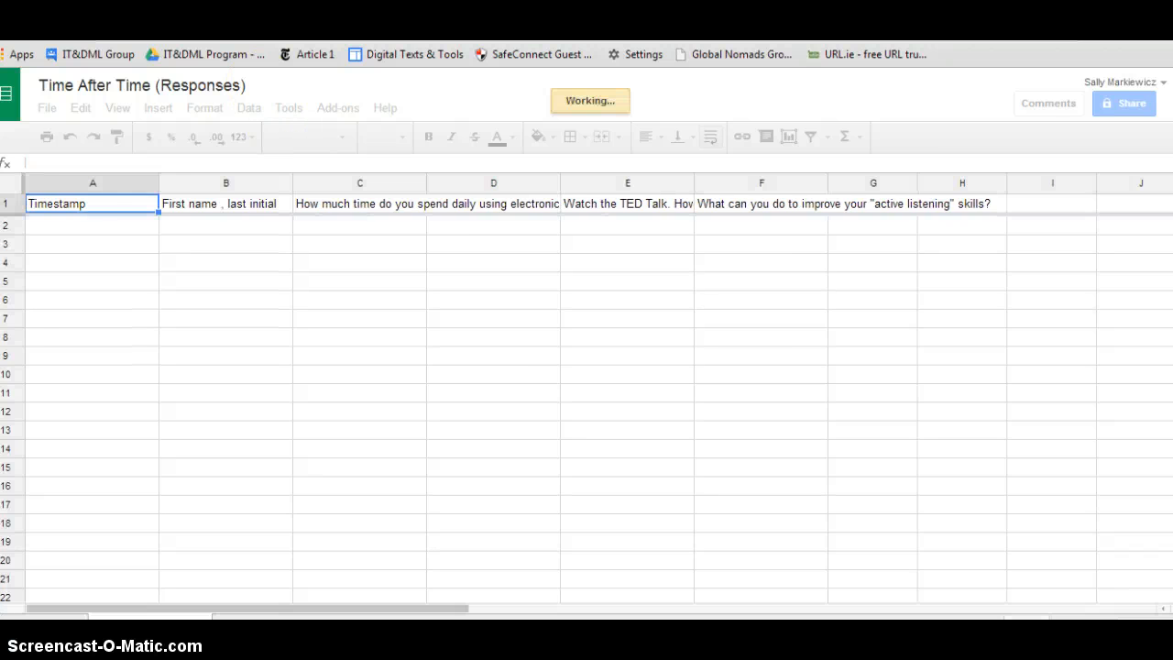
{"action": "left_click", "coordinate": [84, 28]}
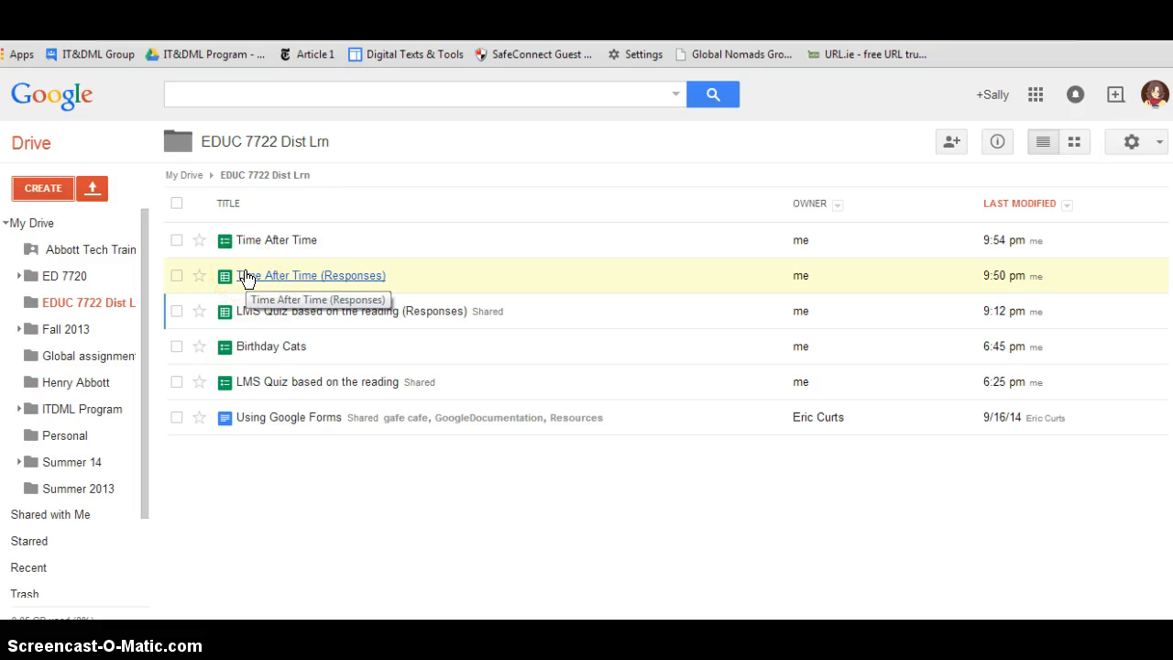
{"action": "left_click", "coordinate": [266, 310]}
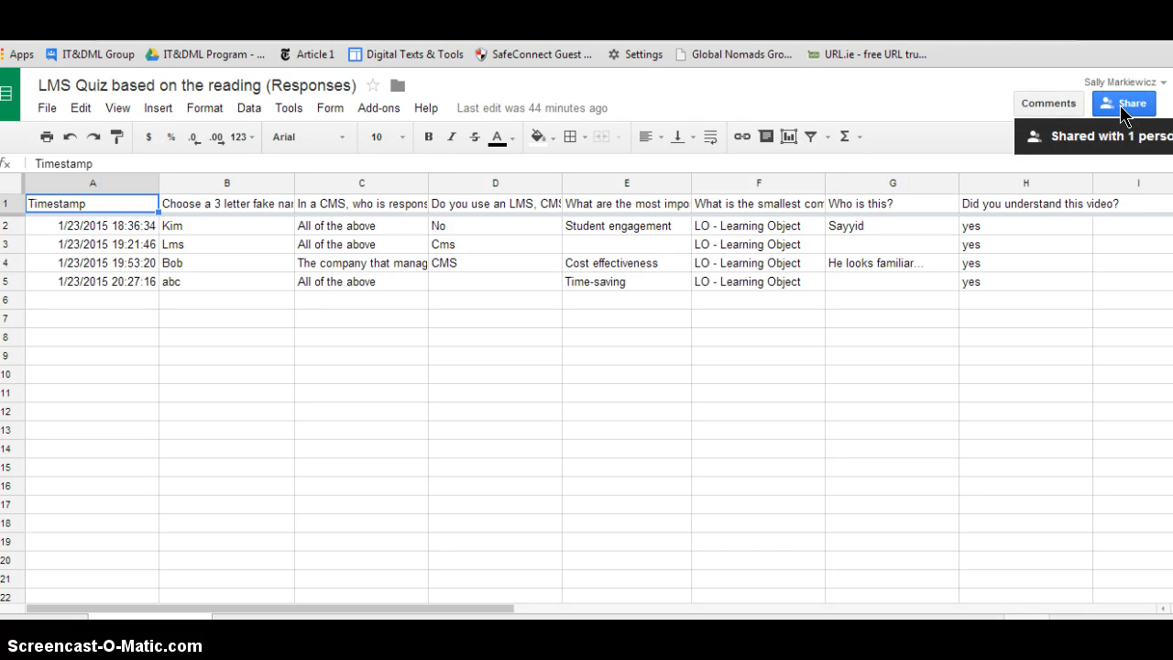
- Switch to the Educational Technology and Mobile Learning page and look over its "Google Forms for Teachers" guide article
{"action": "left_click", "coordinate": [836, 40]}
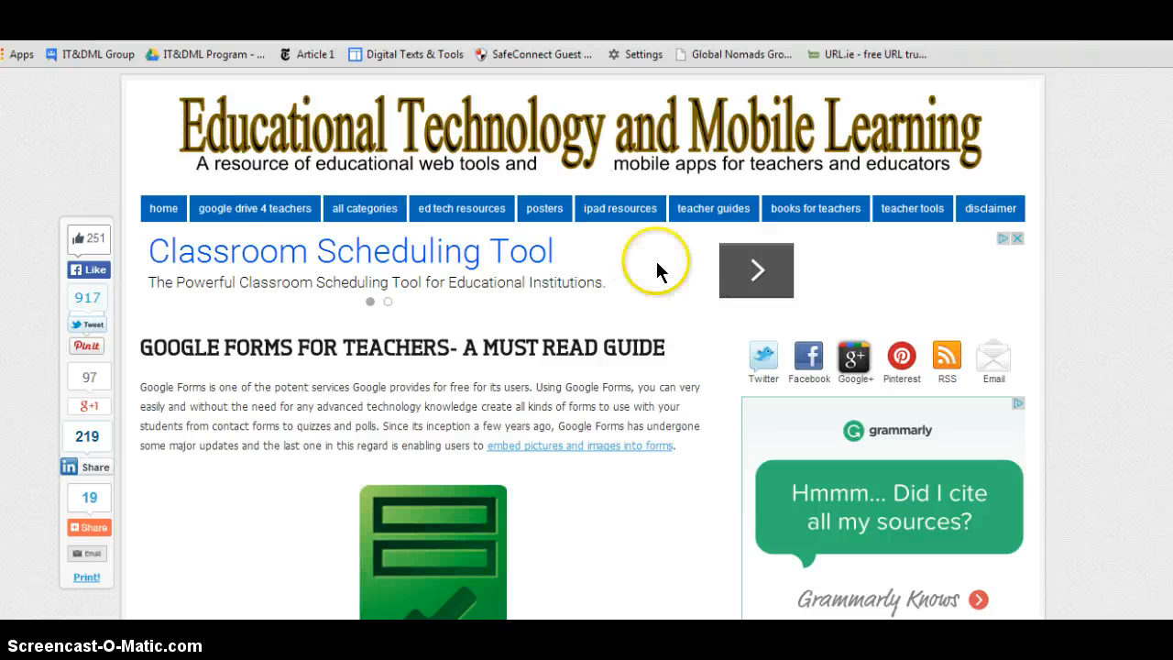
{"action": "scroll", "coordinate": [583, 343], "scroll_direction": "down", "scroll_amount": 3}
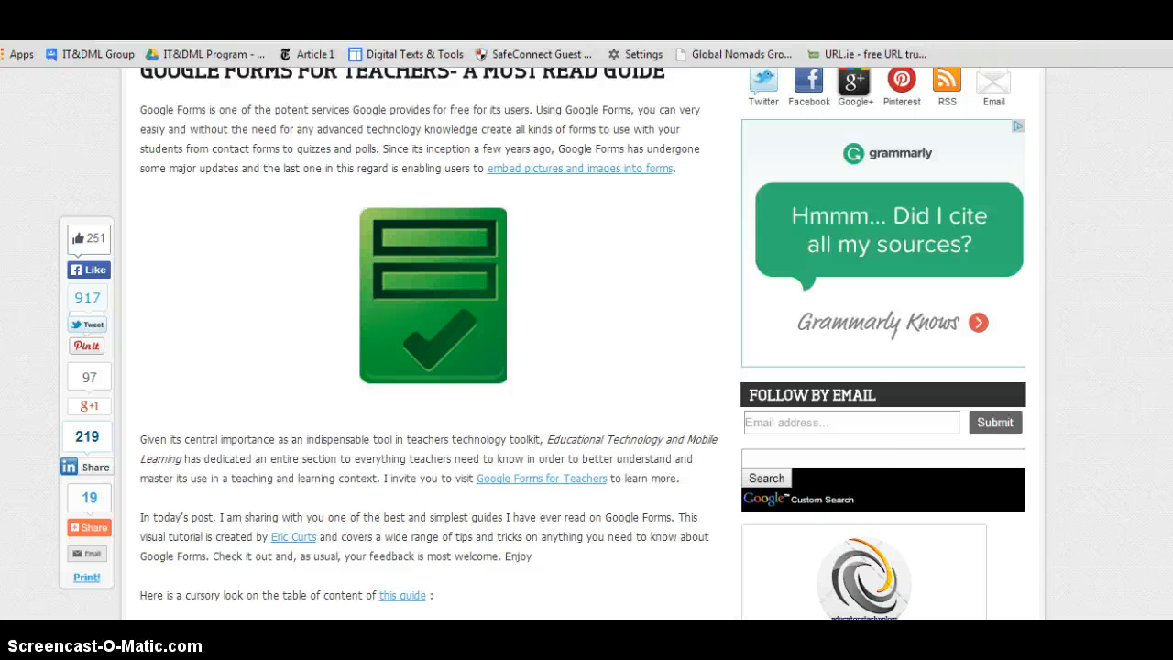
{"action": "scroll", "coordinate": [583, 343], "scroll_direction": "up", "scroll_amount": 3}
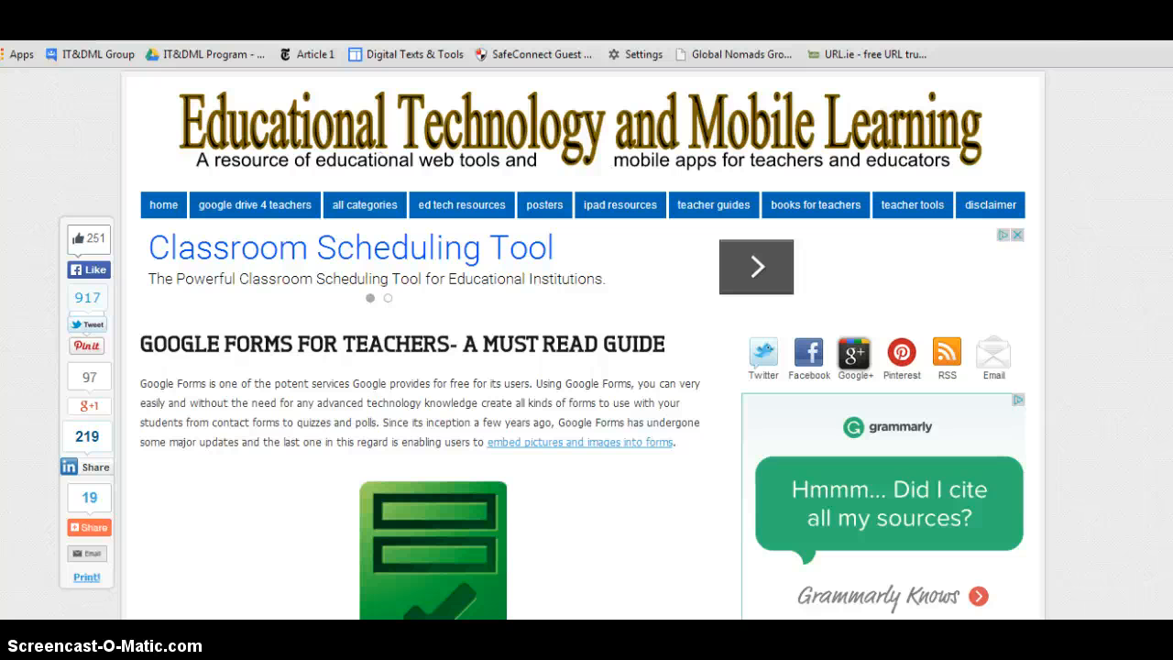